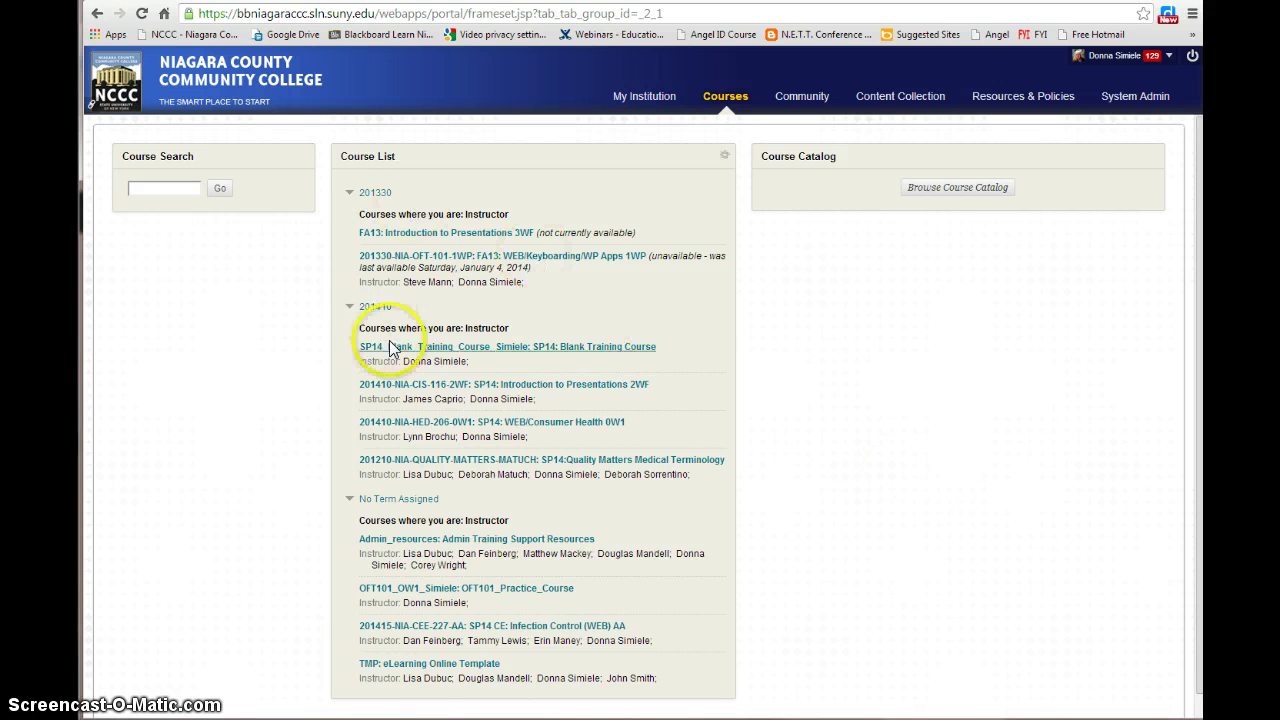
# Open SP14_Blank_Training_Course from the Course List on the Courses tab
pyautogui.click(437, 355)
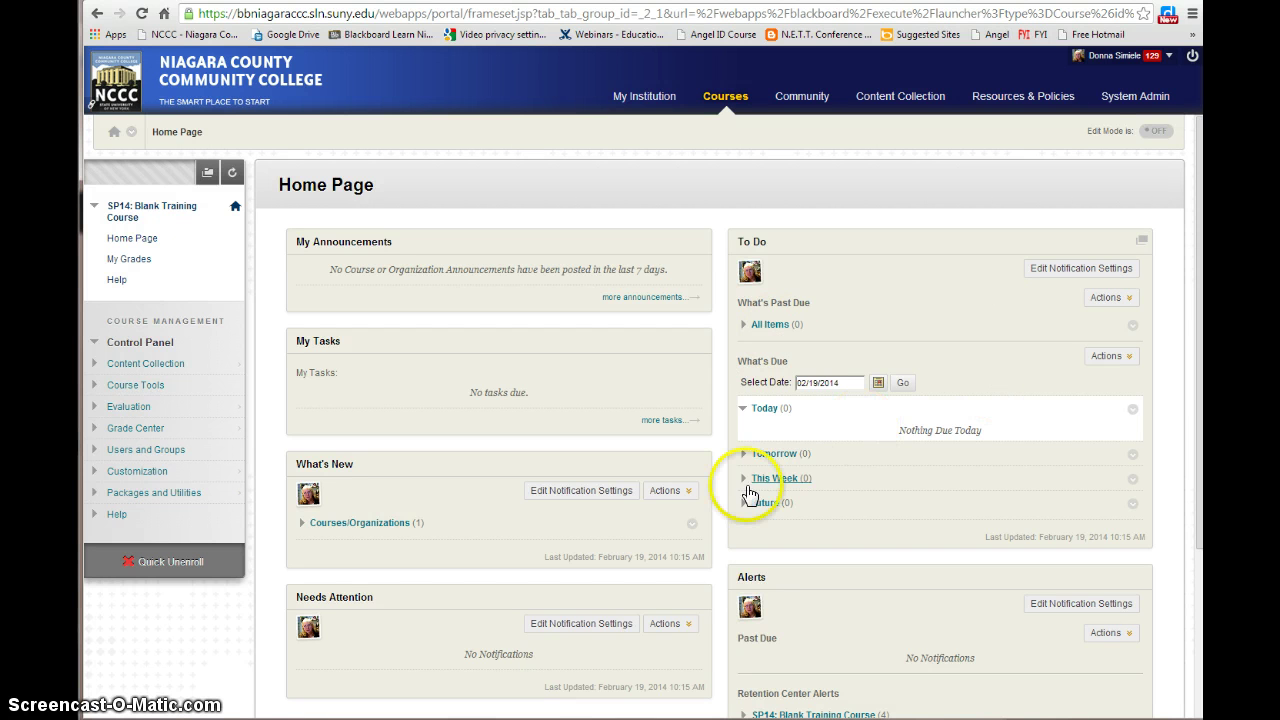
# Turn Edit Mode on for the SP14 Blank Training Course
pyautogui.click(664, 490)
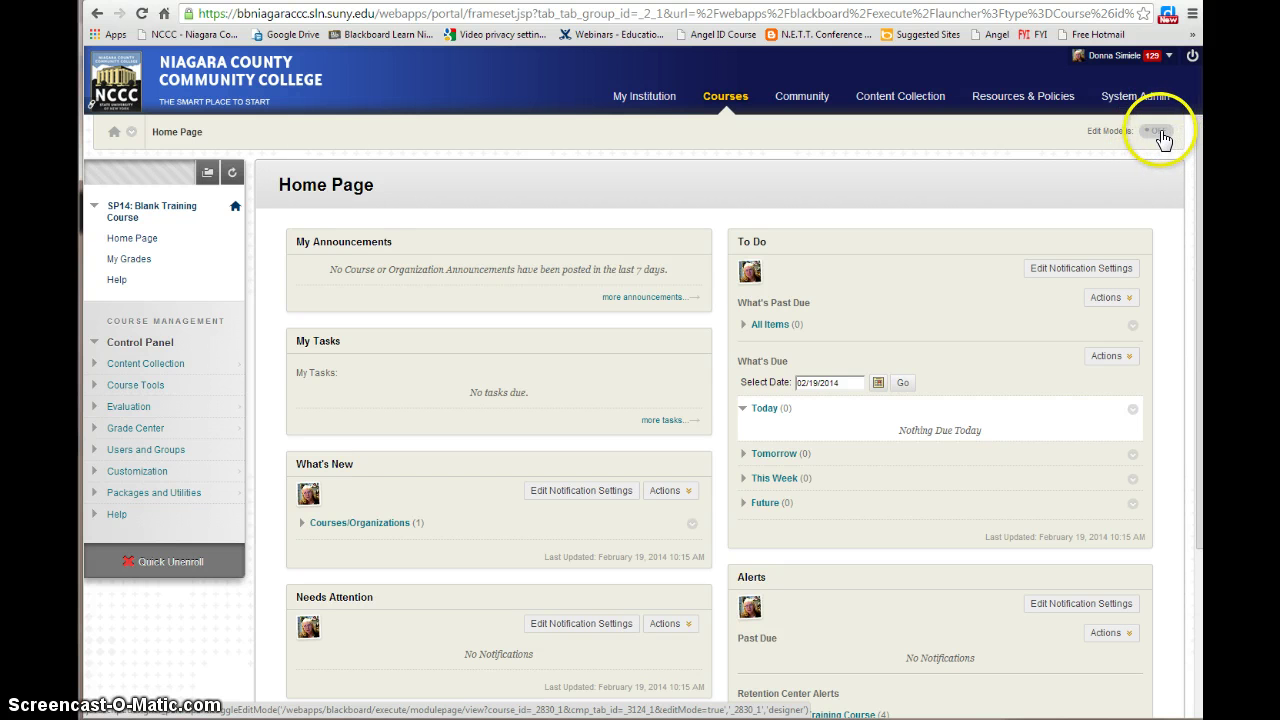
pyautogui.click(1158, 134)
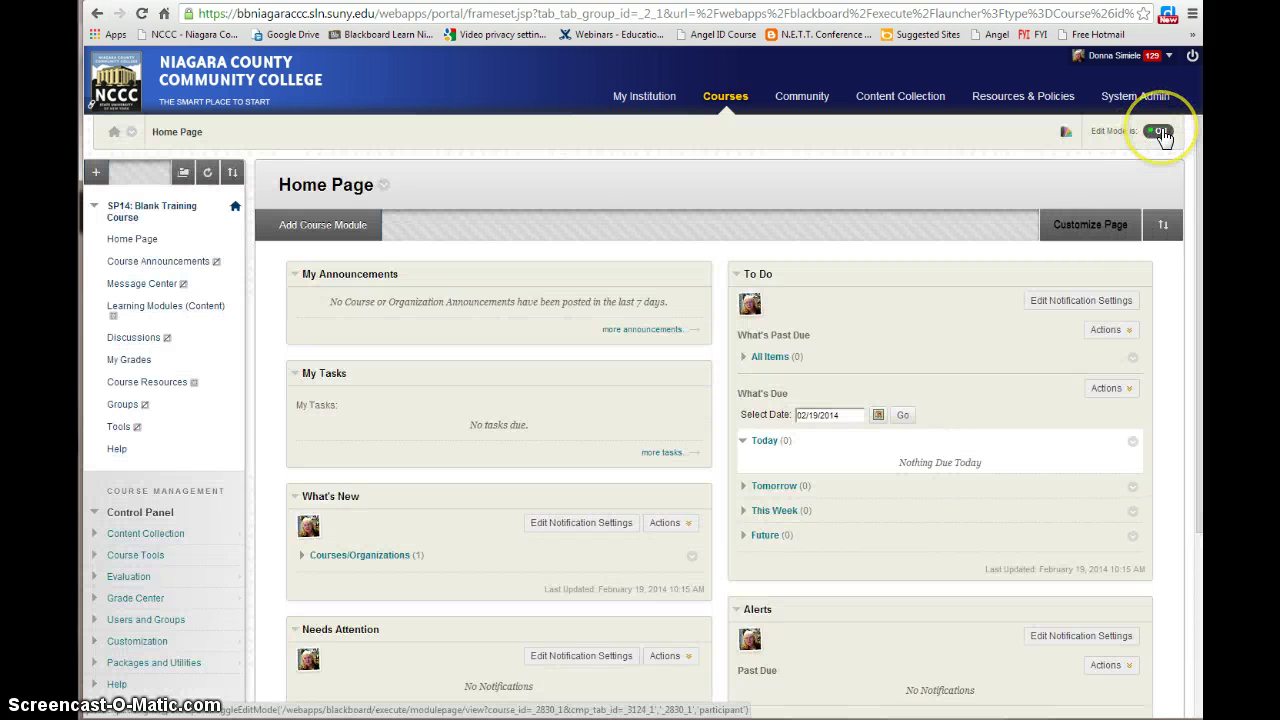
# Open the Course Announcements page from the course menu
pyautogui.click(96, 172)
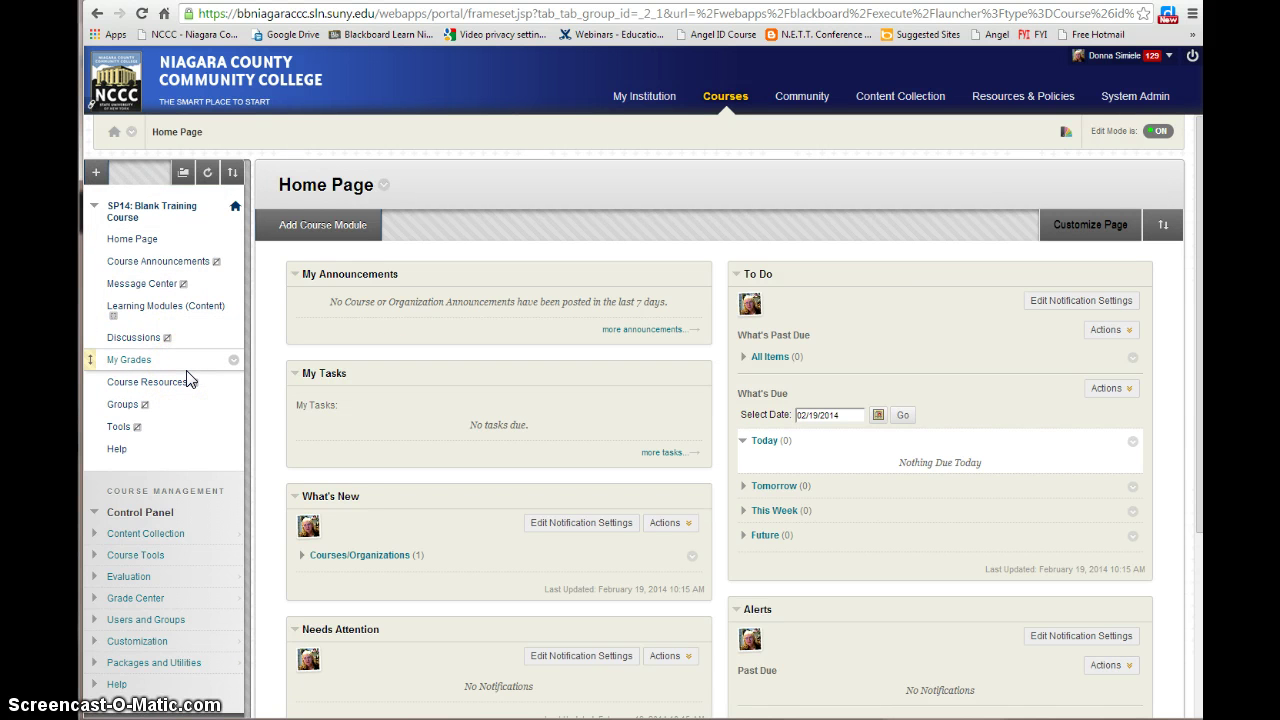
pyautogui.click(143, 310)
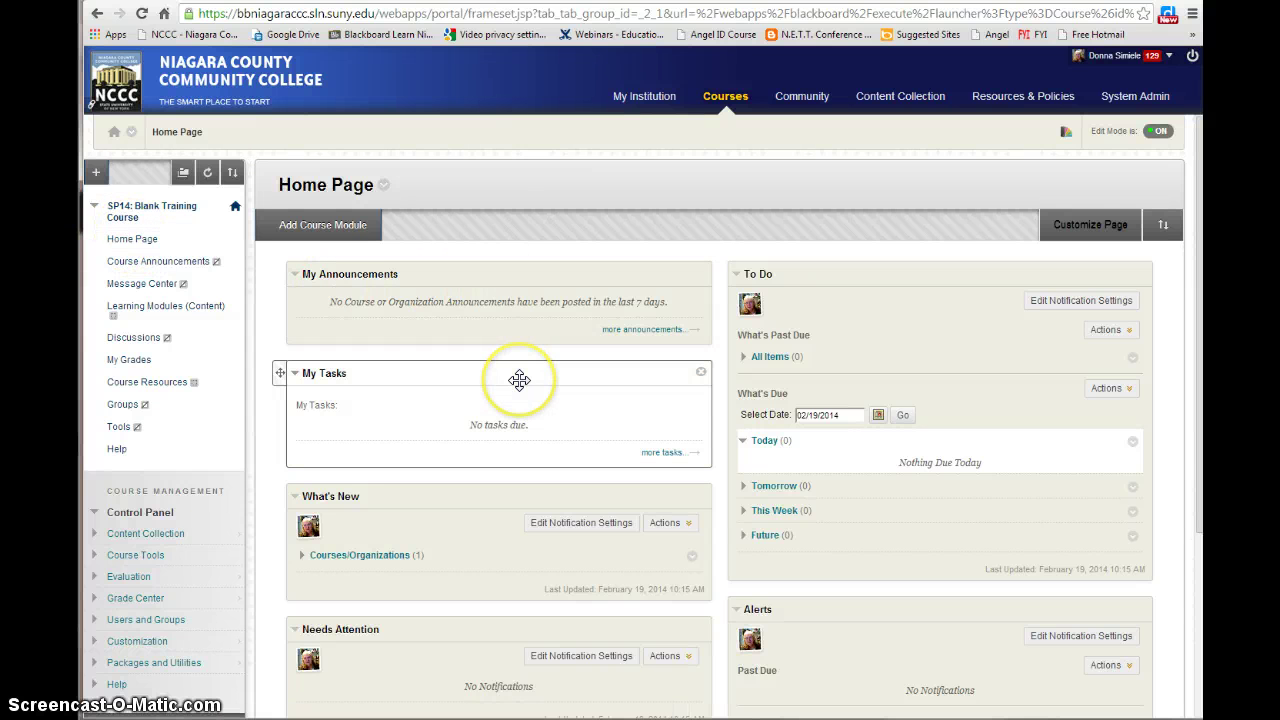
pyautogui.click(130, 262)
pyautogui.moveTo(491, 308); pyautogui.dragTo(469, 397)
pyautogui.click(356, 308)
pyautogui.click(214, 263)
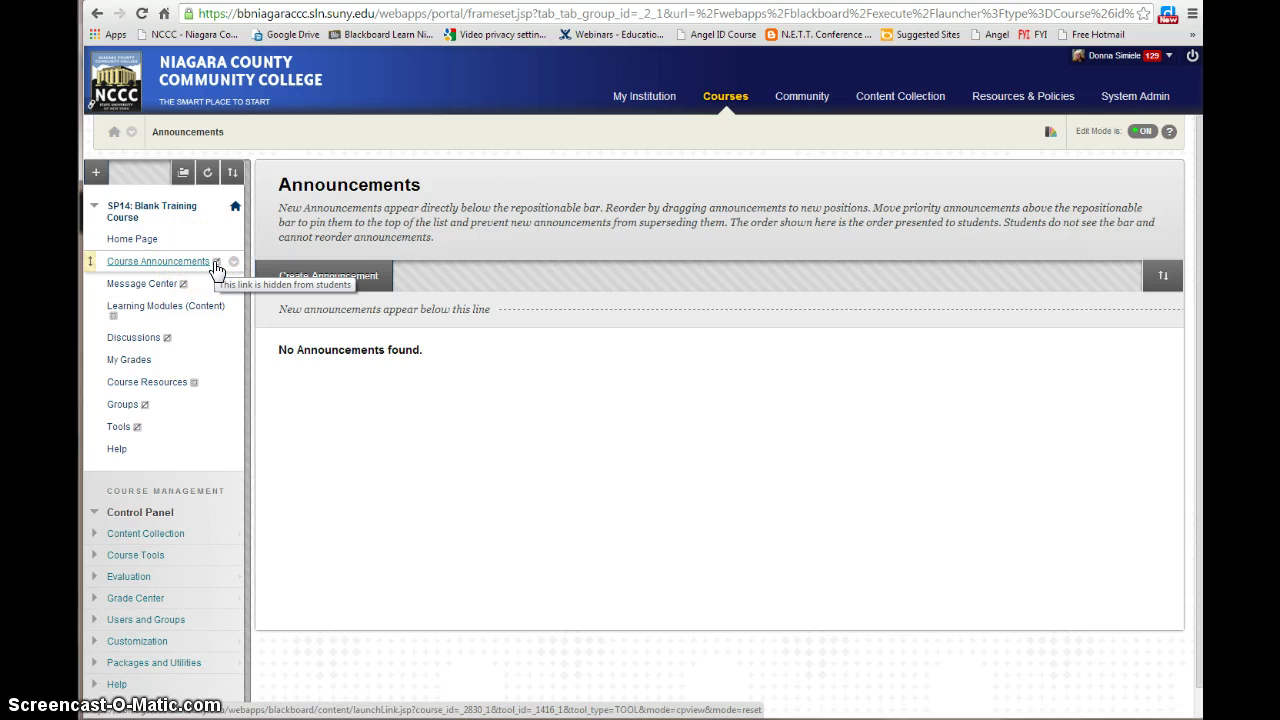
# Use Show Link on the Course Announcements menu item so students can see it
pyautogui.click(175, 263)
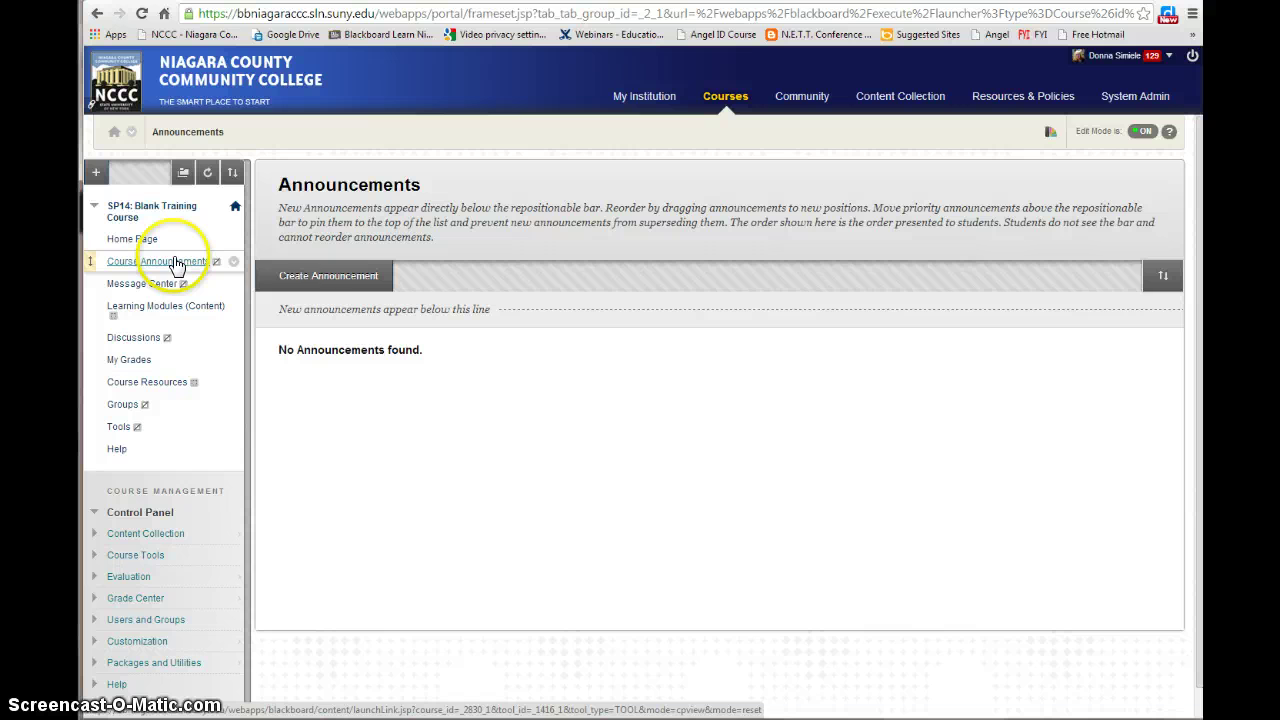
pyautogui.click(233, 266)
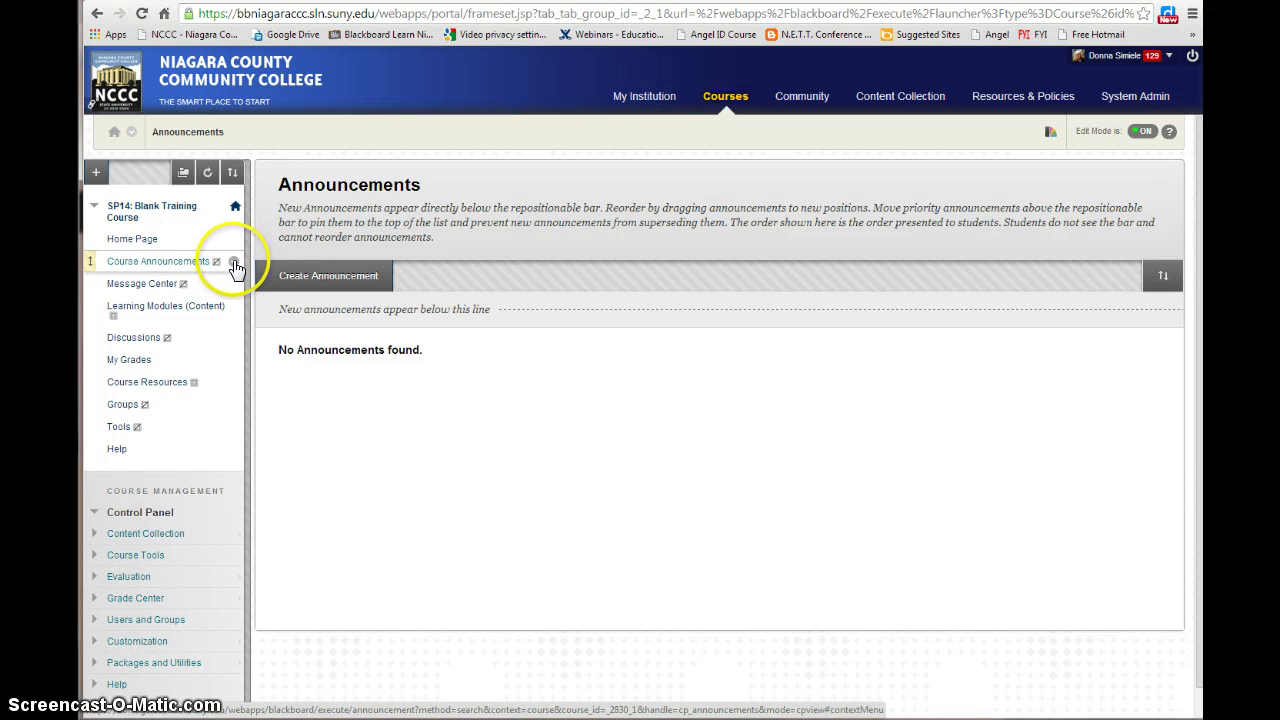
pyautogui.click(258, 317)
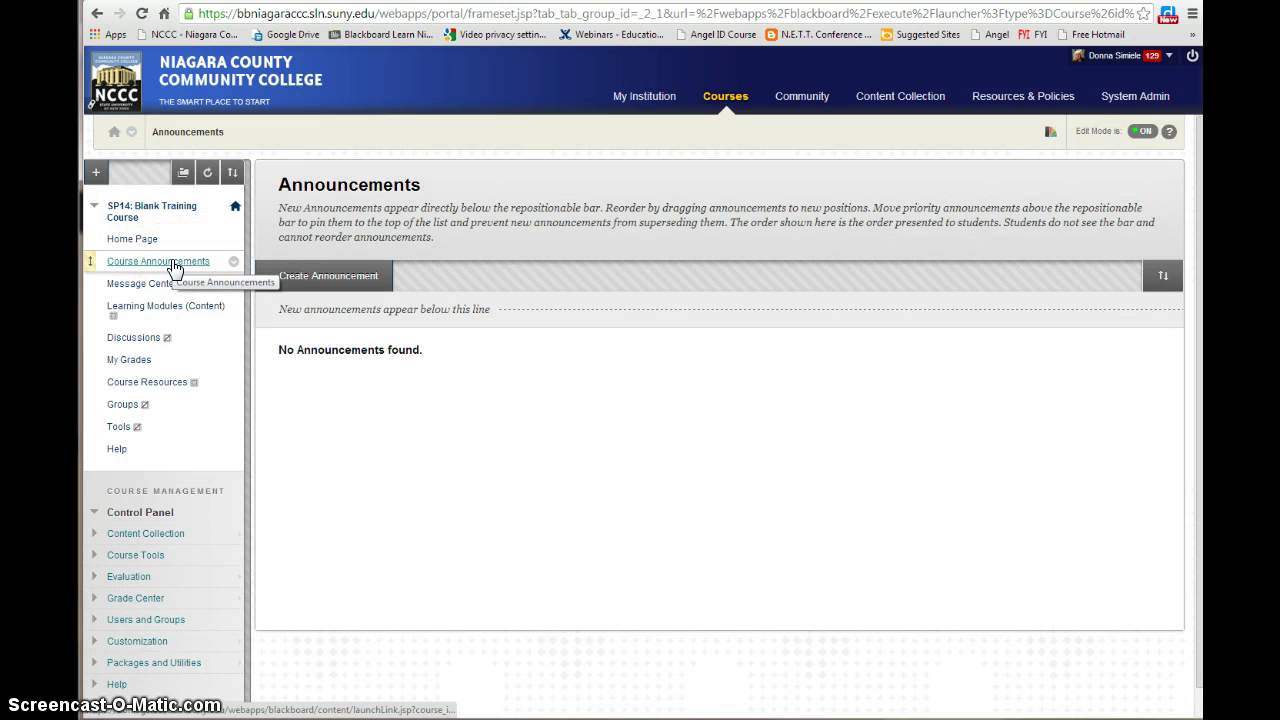
pyautogui.click(160, 288)
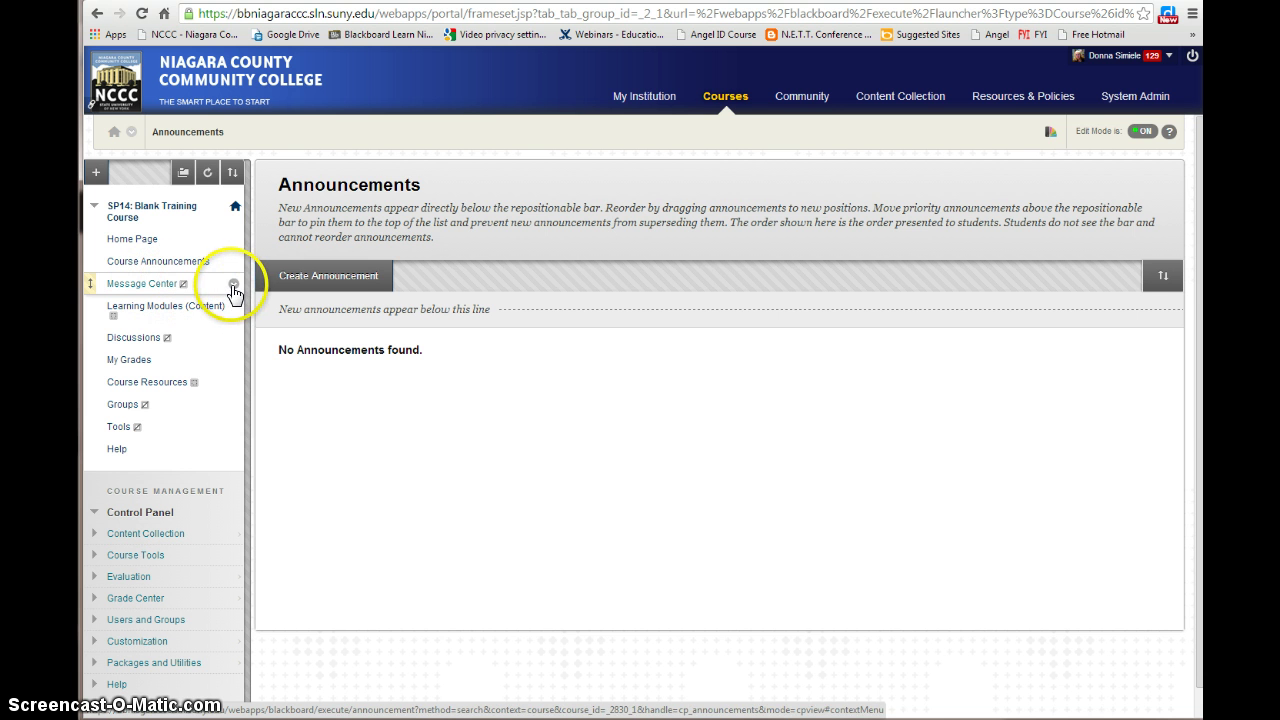
pyautogui.click(233, 285)
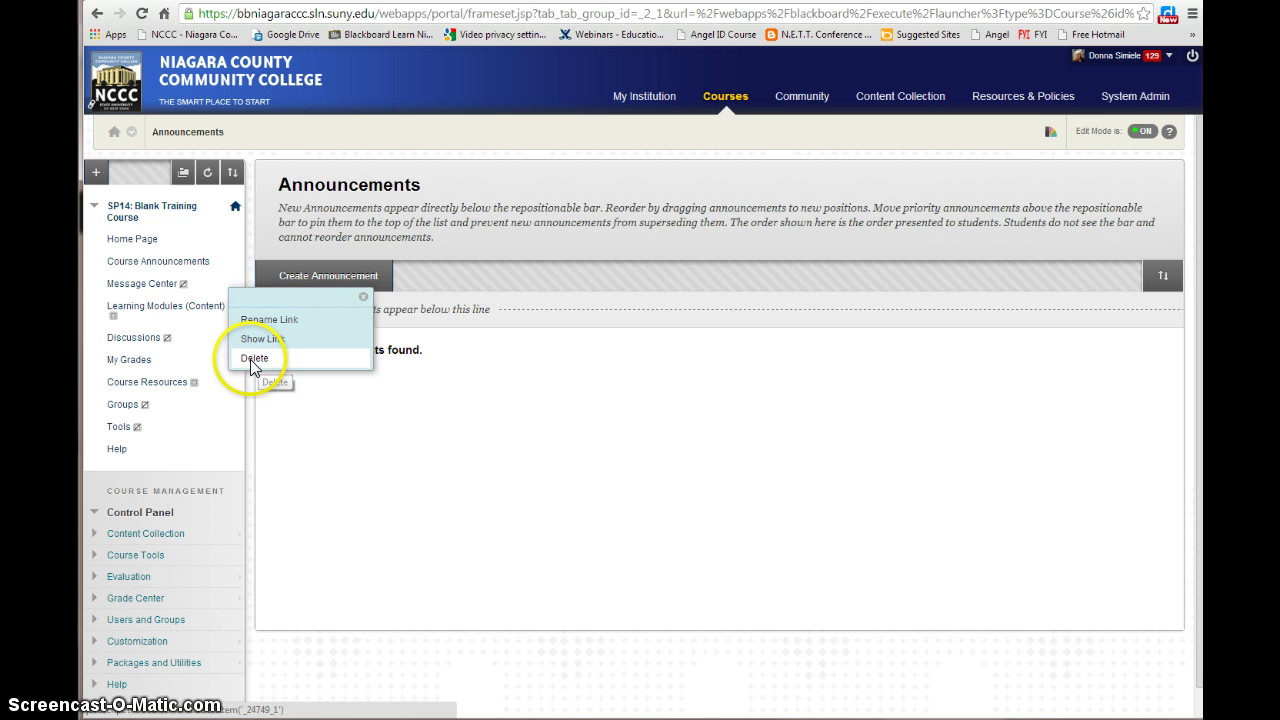
pyautogui.click(255, 360)
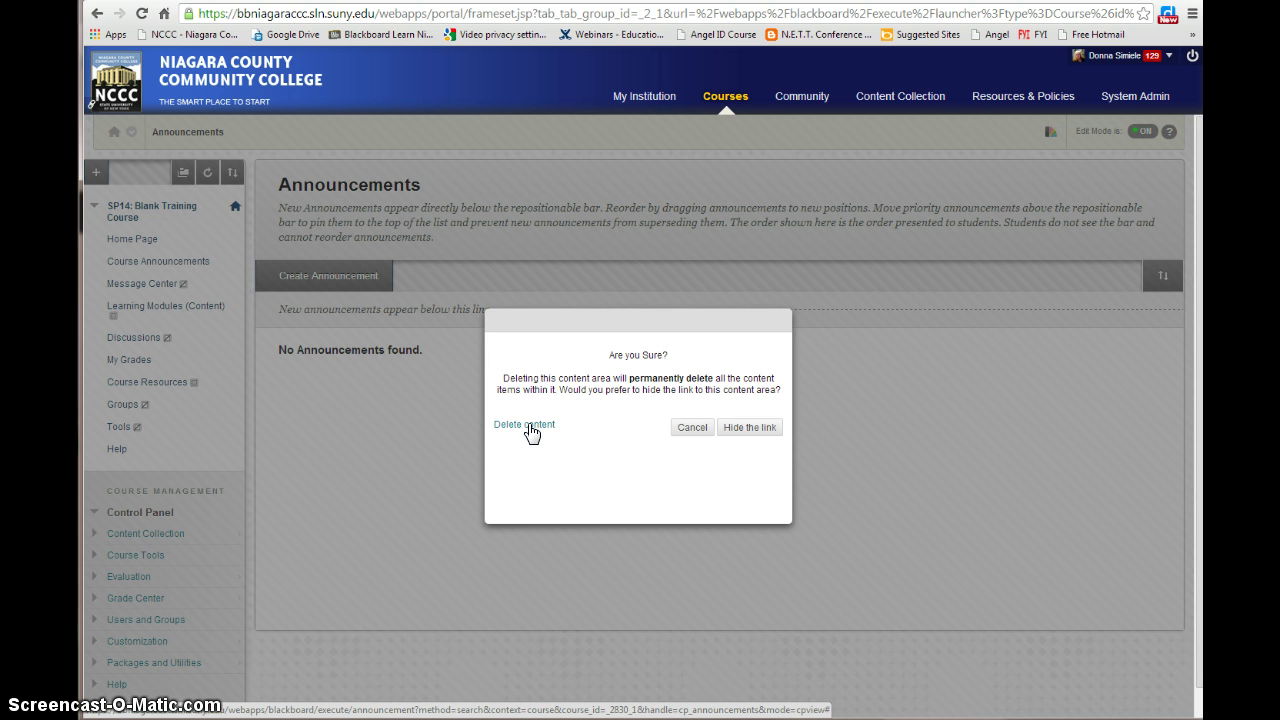
pyautogui.click(697, 428)
# Open Message Center's Course Messages page and list the menu item types available to add
pyautogui.click(138, 289)
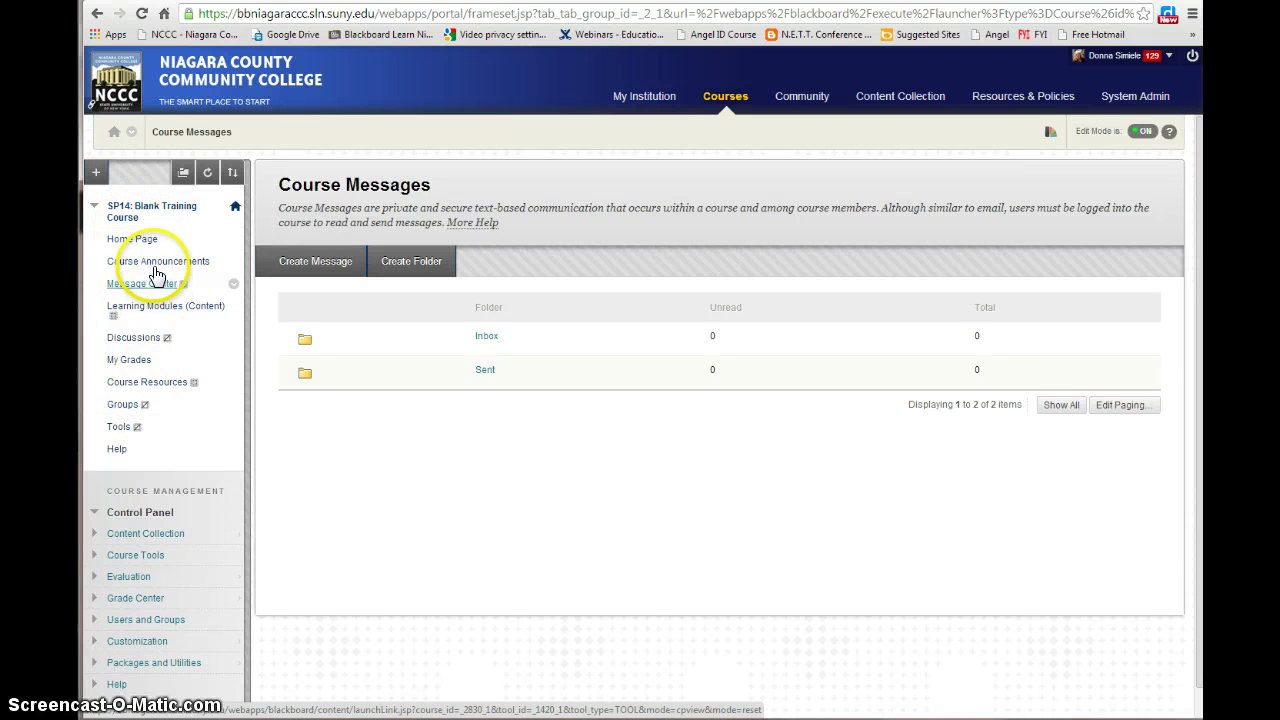
pyautogui.click(97, 174)
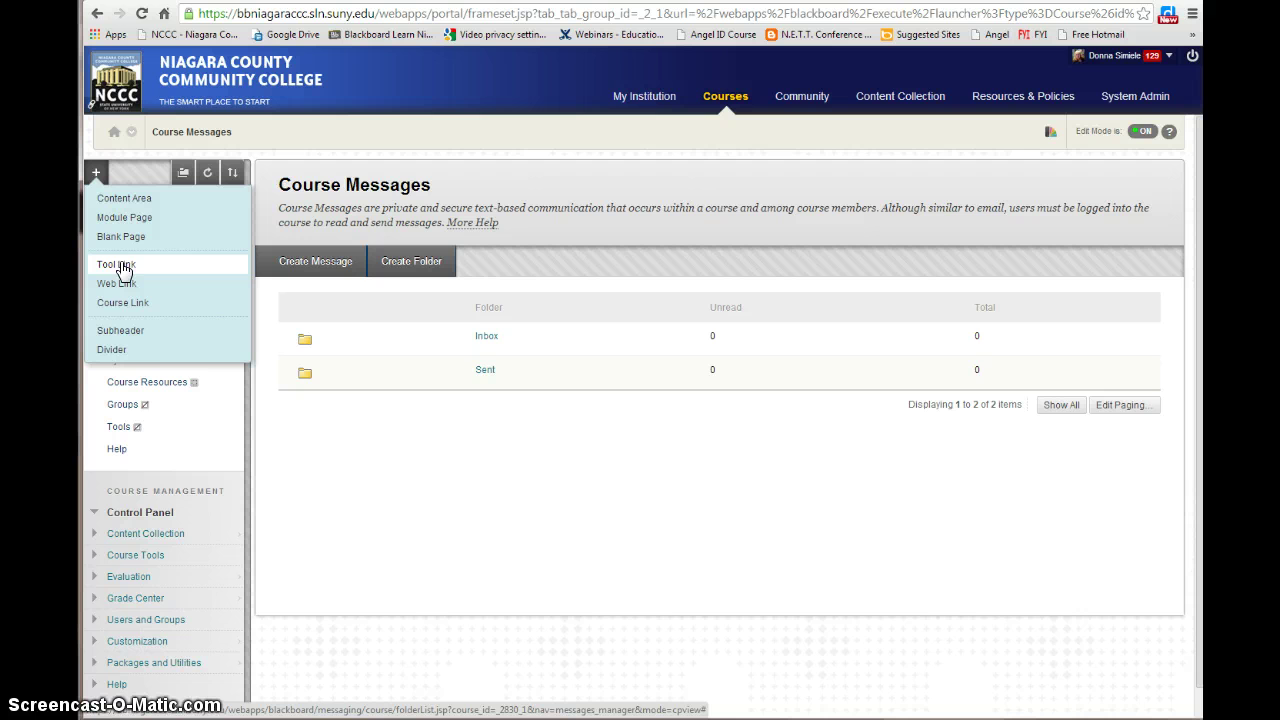
# Add a tool link named 'Send Email' of type Email, available to users
pyautogui.click(121, 266)
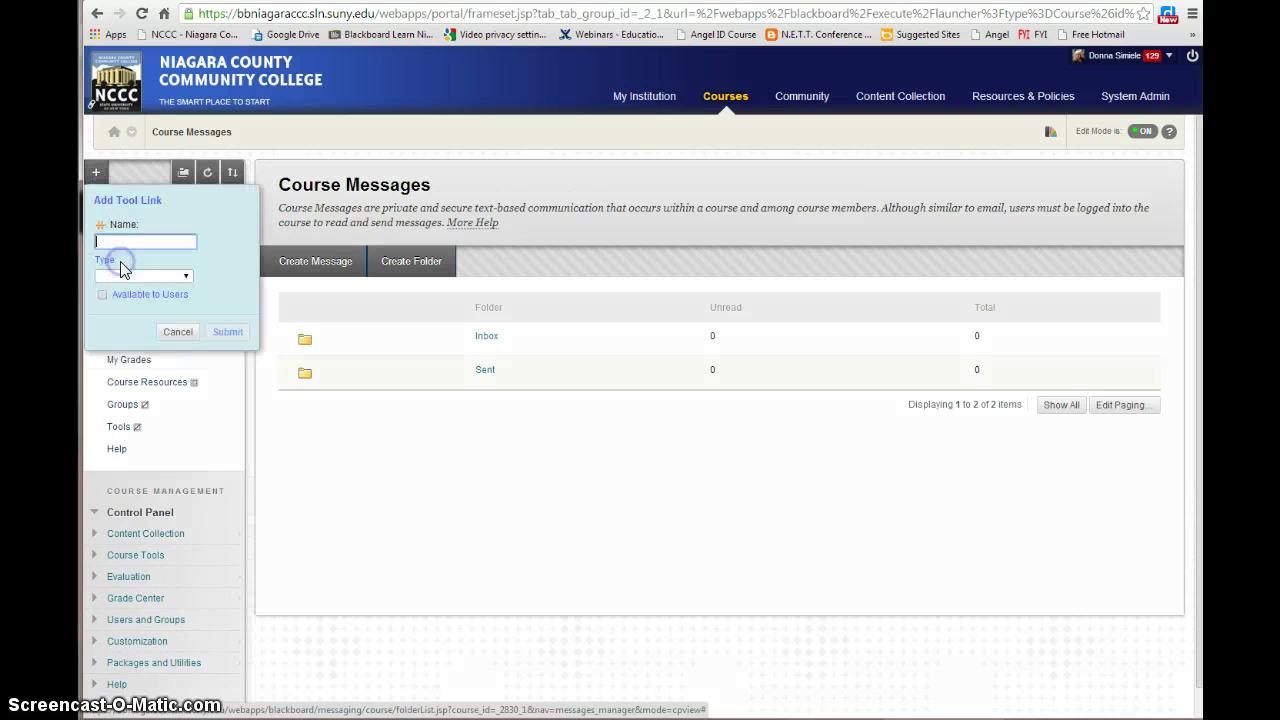
pyautogui.click(182, 230)
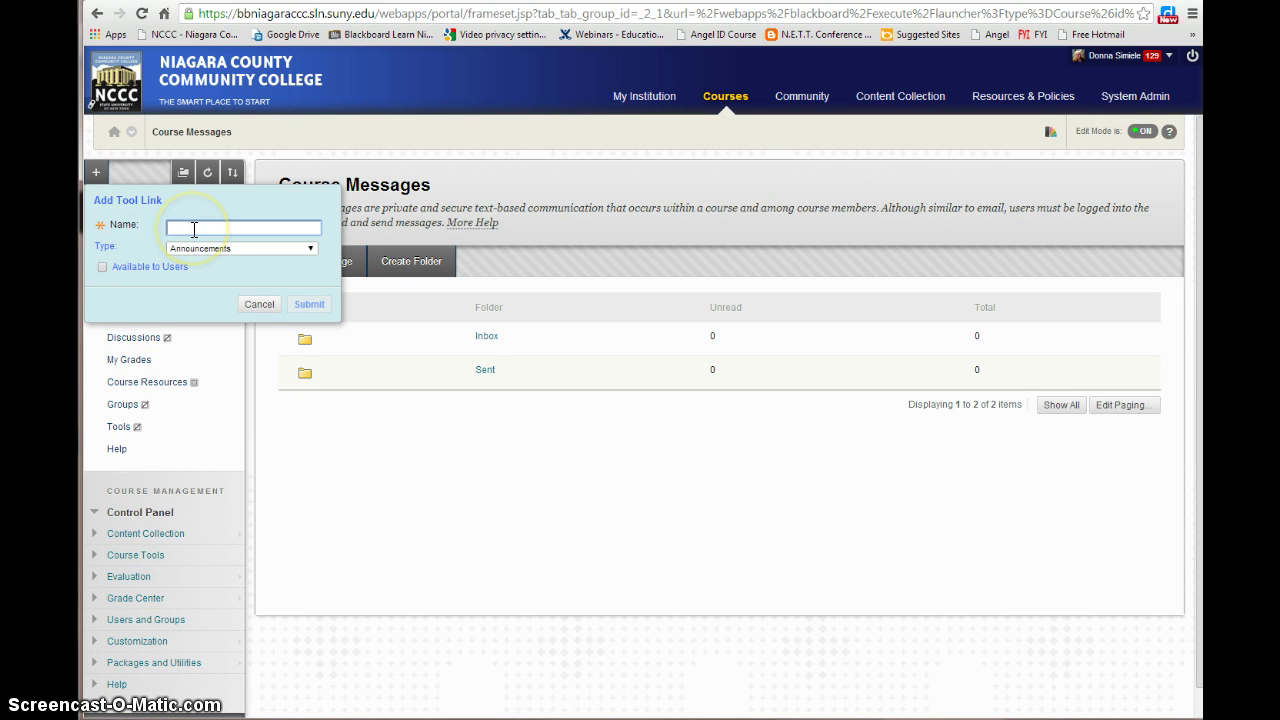
pyautogui.click(194, 229)
pyautogui.write('Send Email')
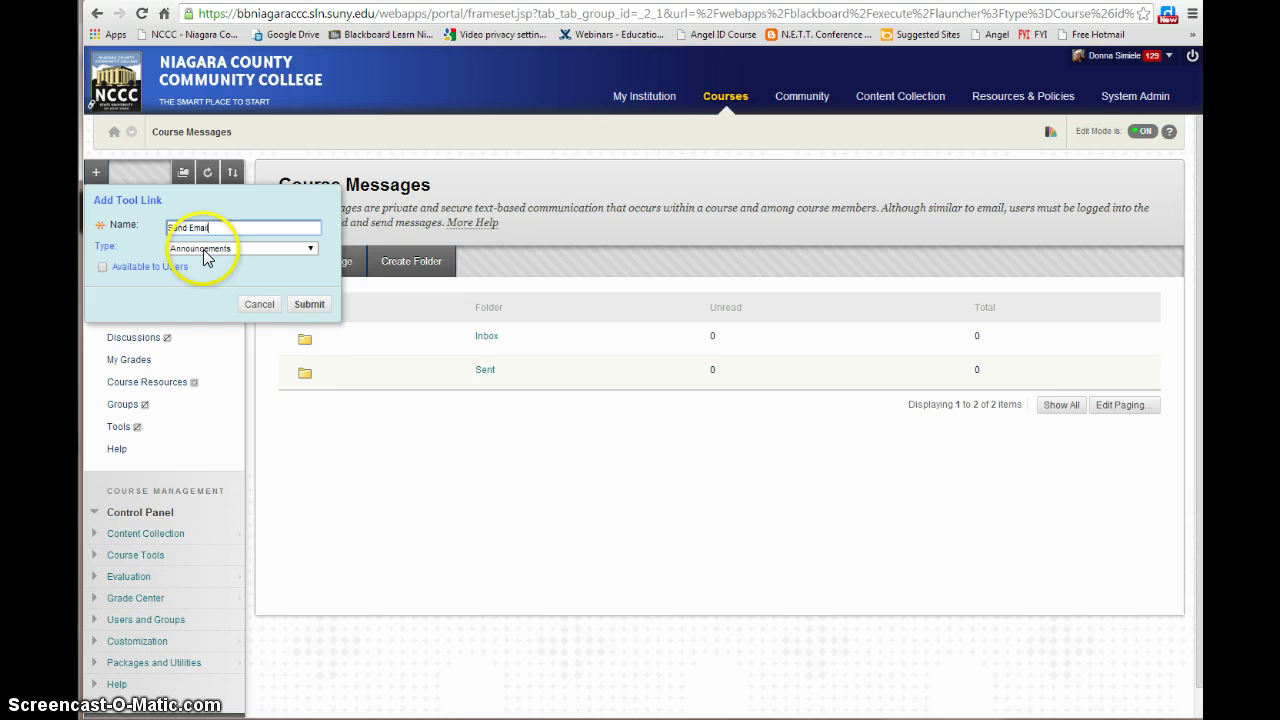
pyautogui.click(204, 256)
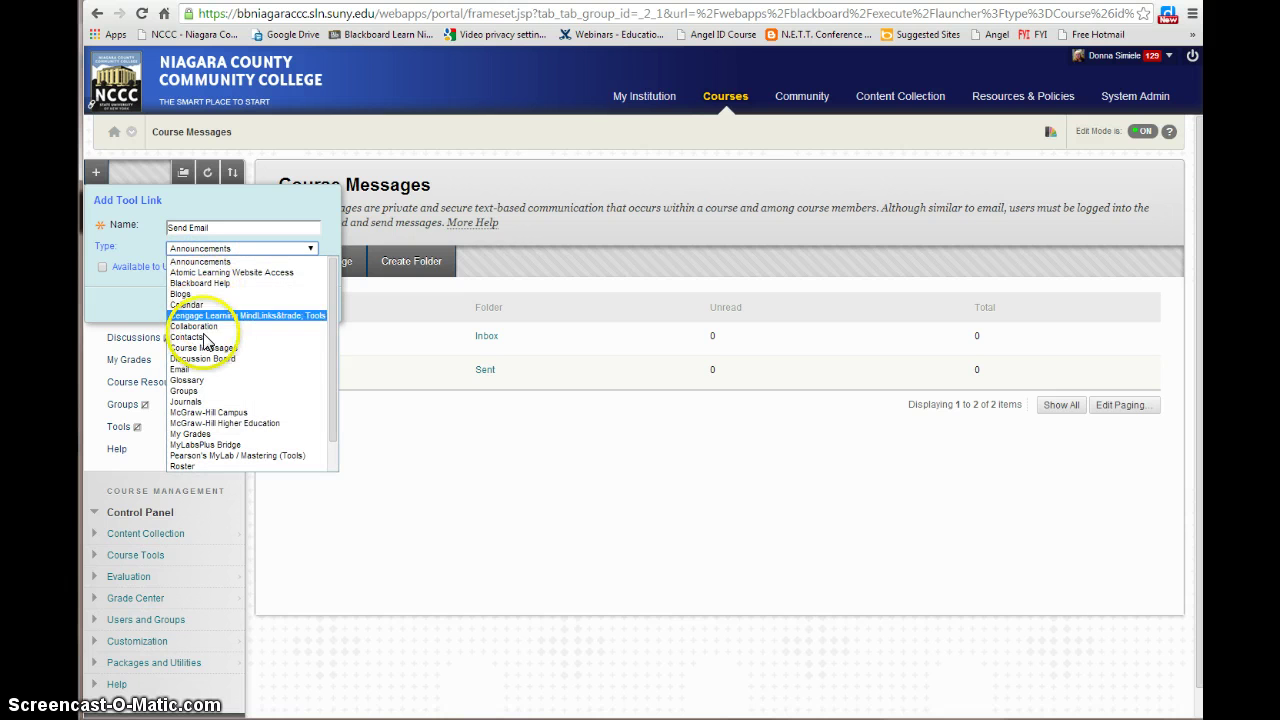
pyautogui.click(187, 371)
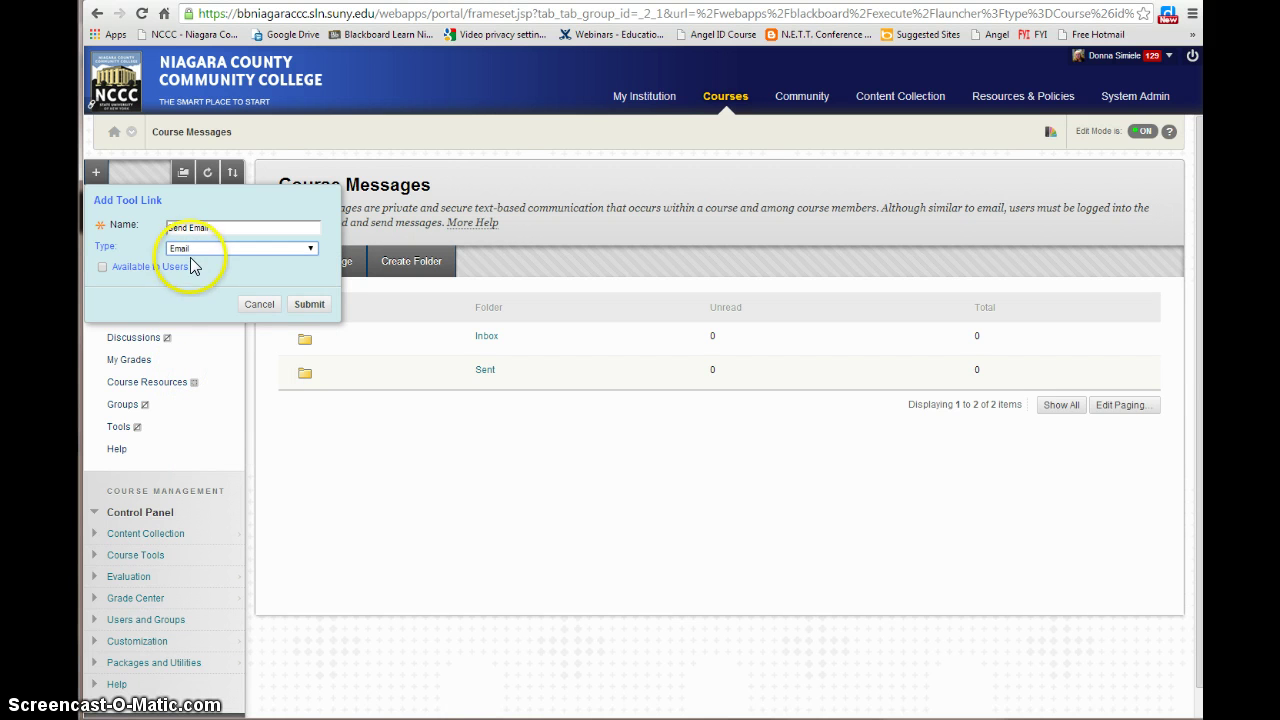
pyautogui.click(101, 268)
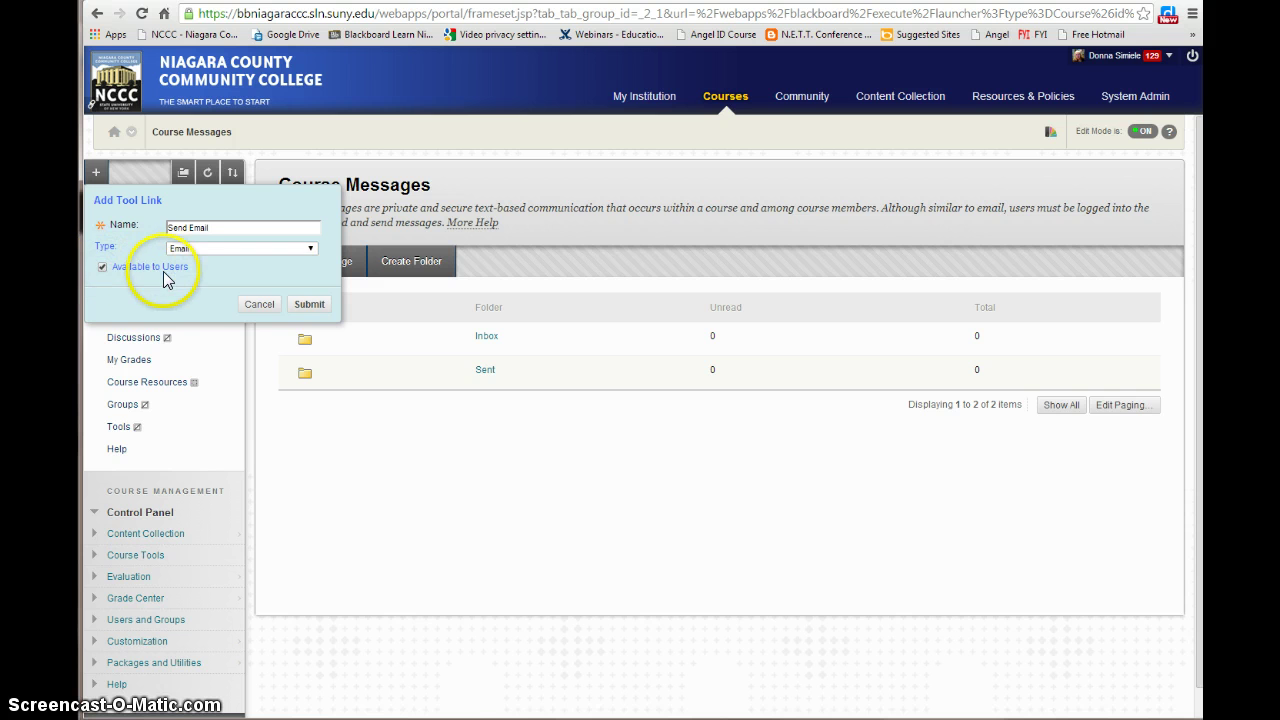
pyautogui.click(310, 304)
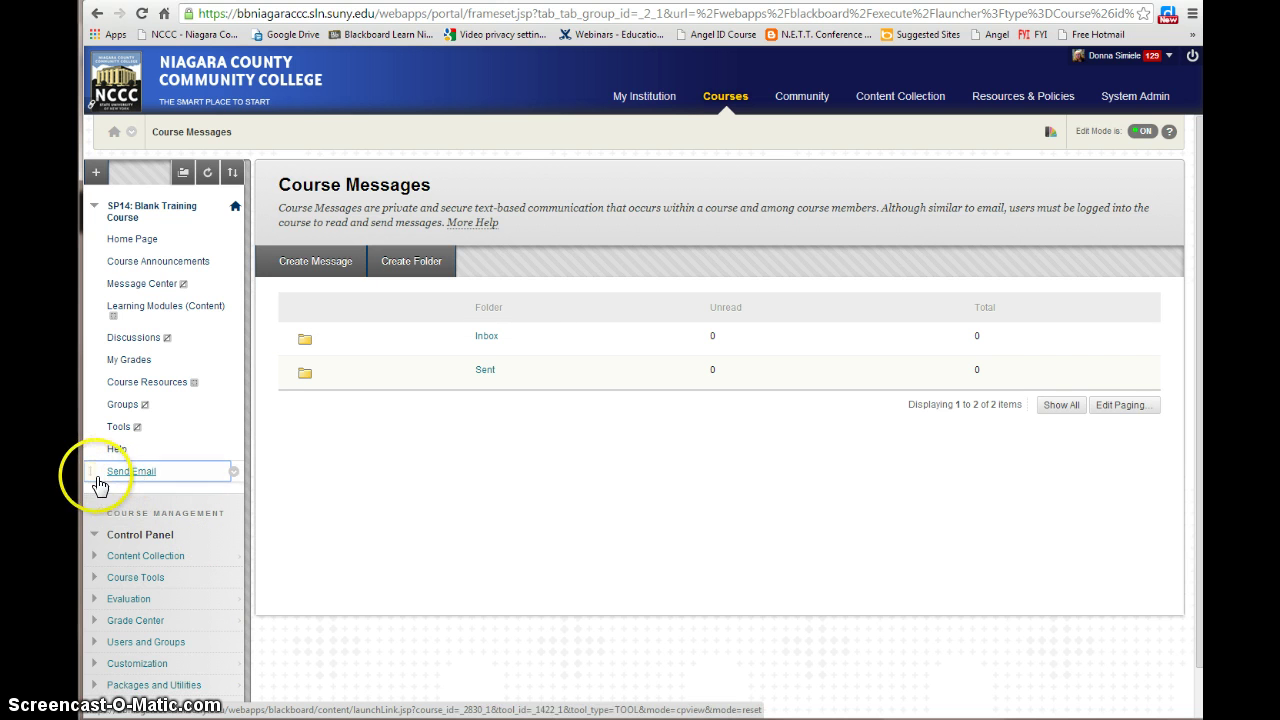
# Move Send Email up the course menu to sit just below Discussions
pyautogui.moveTo(91, 472); pyautogui.dragTo(108, 358)
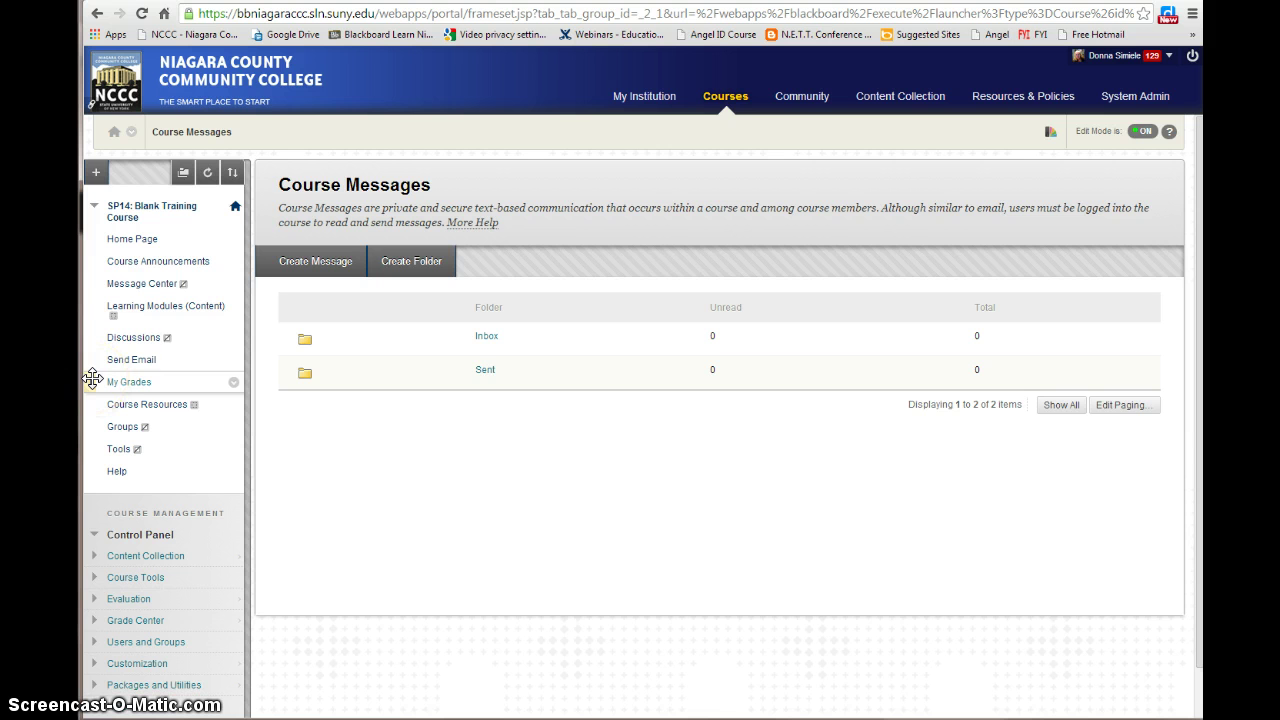
pyautogui.click(129, 368)
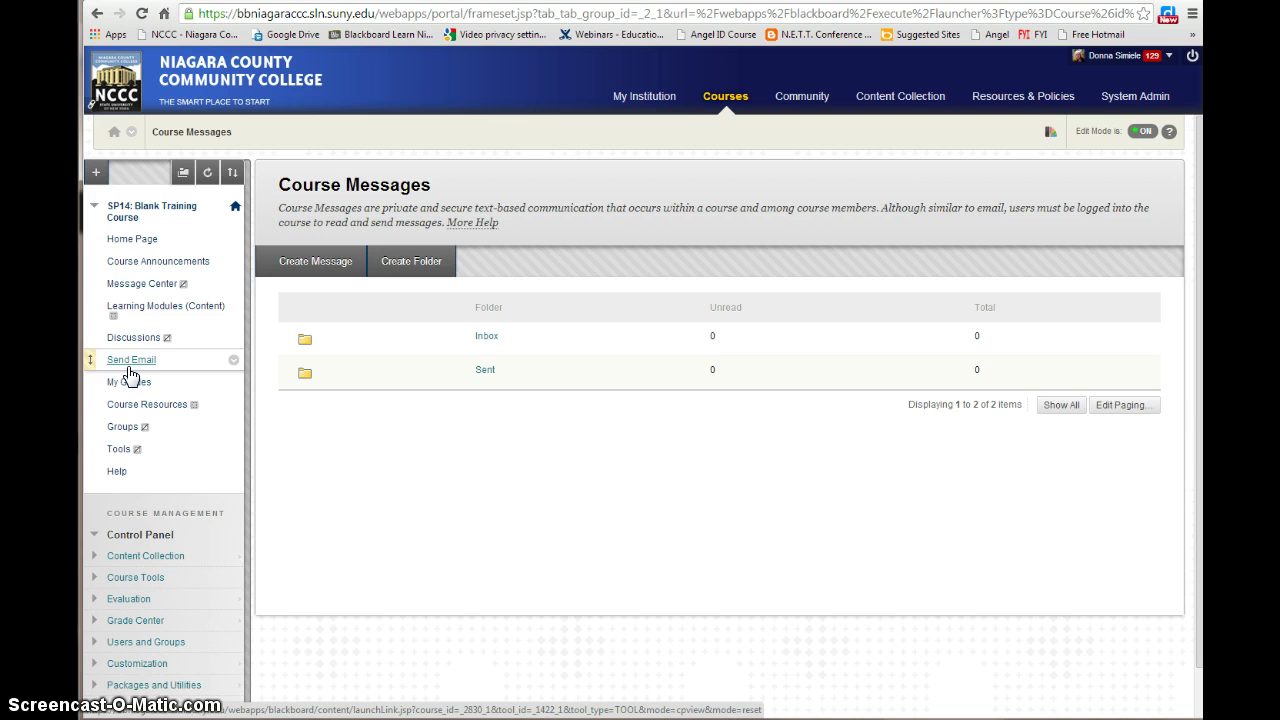
pyautogui.moveTo(129, 374)
pyautogui.mouseDown()
pyautogui.moveTo(165, 358)
pyautogui.moveTo(143, 292)
pyautogui.moveTo(145, 317)
pyautogui.moveTo(112, 318)
pyautogui.moveTo(112, 285)
pyautogui.moveTo(121, 311)
pyautogui.mouseUp()
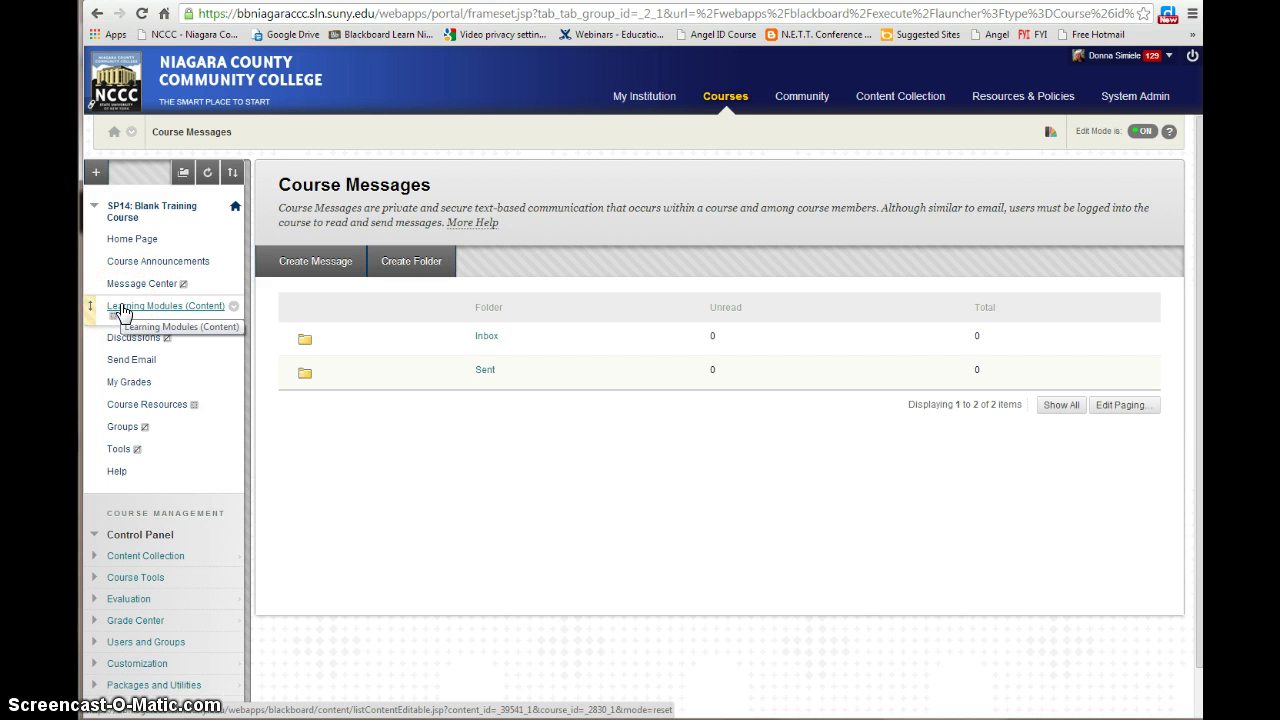
pyautogui.click(183, 315)
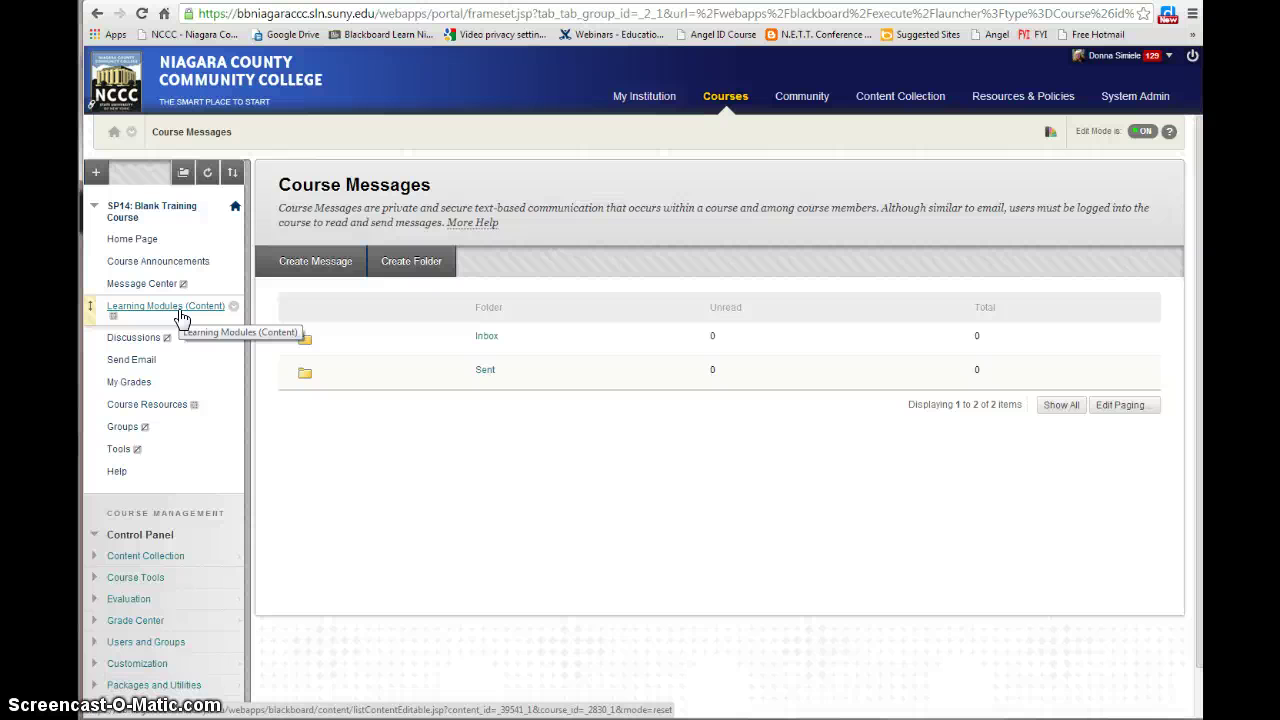
# Open the empty Learning Modules (Content) area from the course menu
pyautogui.click(112, 310)
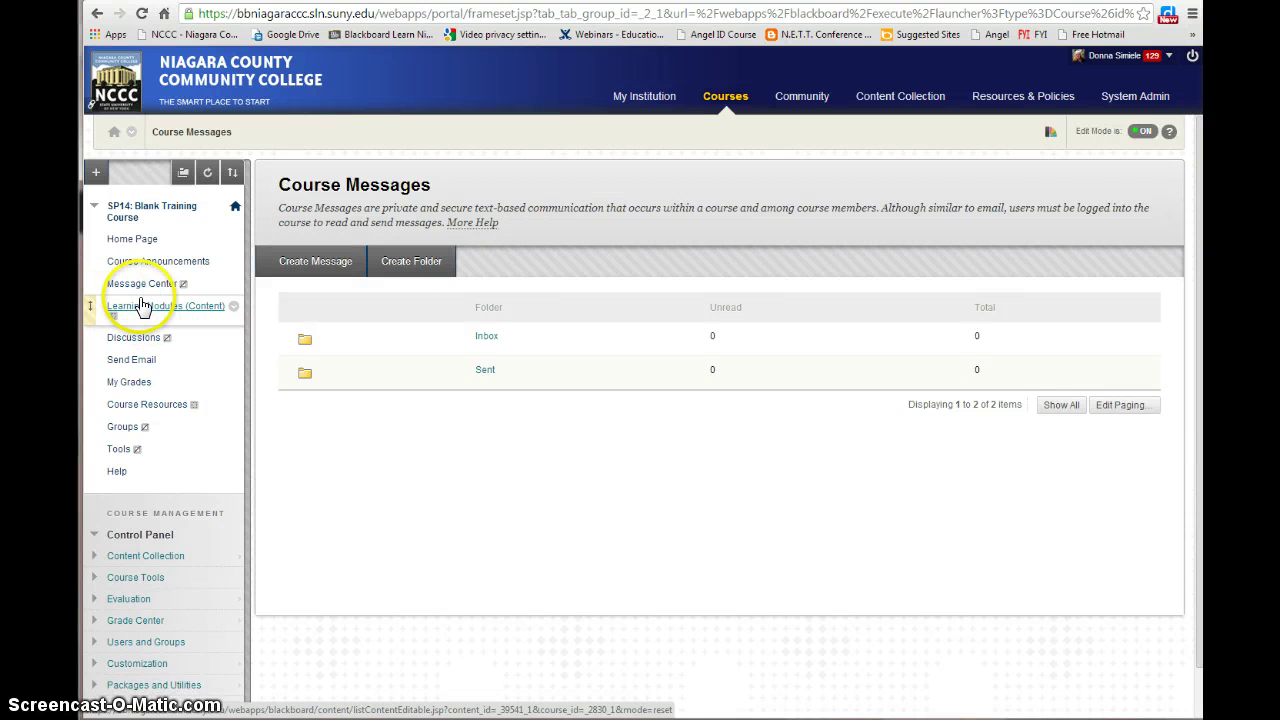
pyautogui.moveTo(120, 313); pyautogui.dragTo(157, 309)
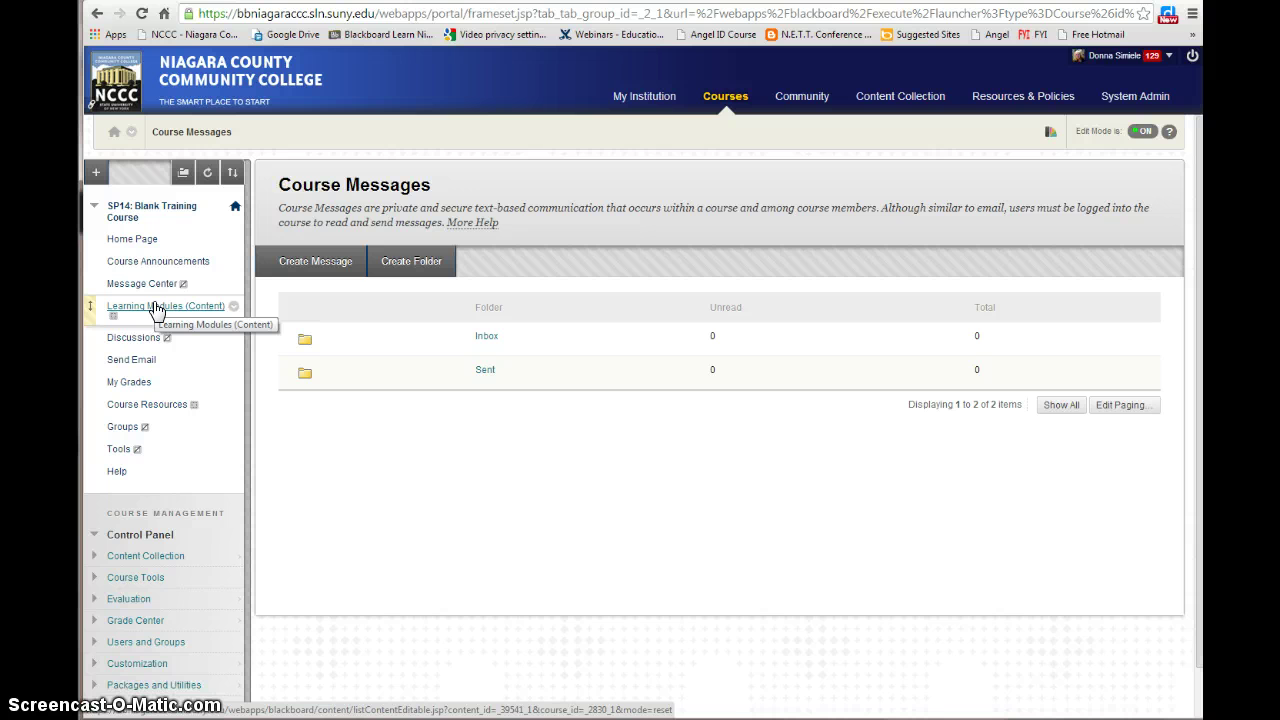
pyautogui.click(177, 314)
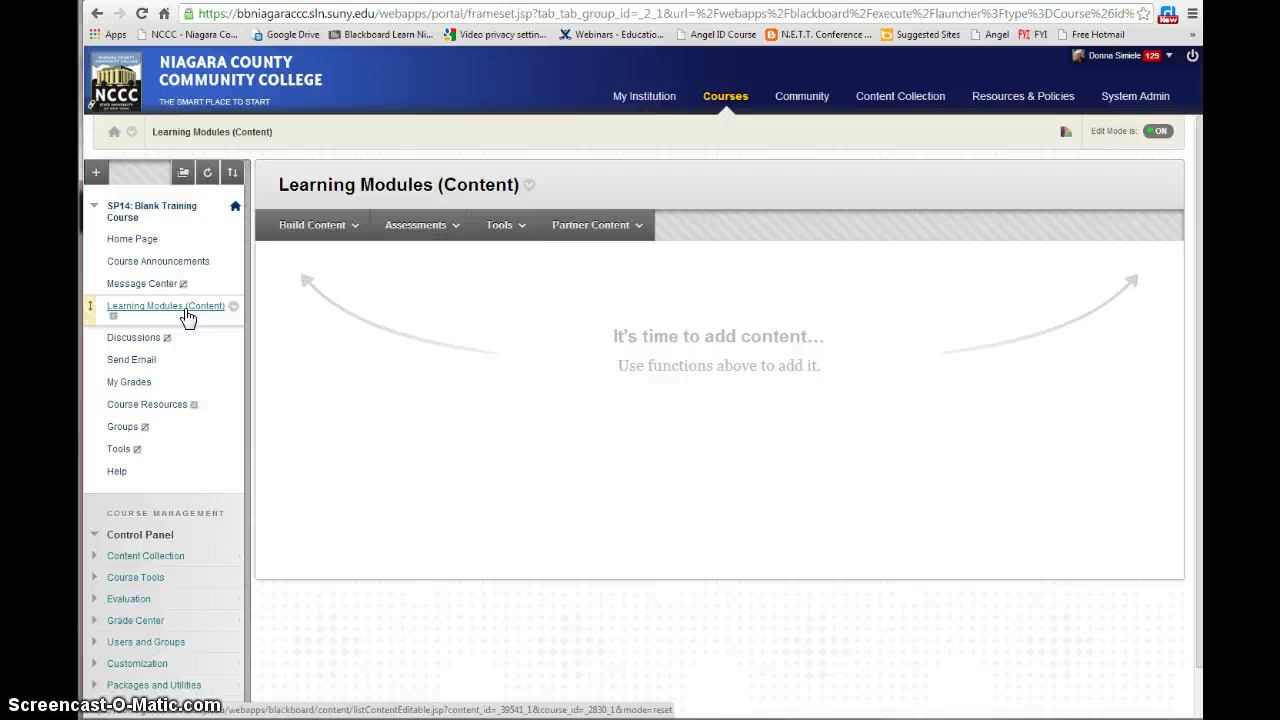
# Start renaming the Learning Modules (Content) link, then close the box with the name unchanged
pyautogui.click(113, 313)
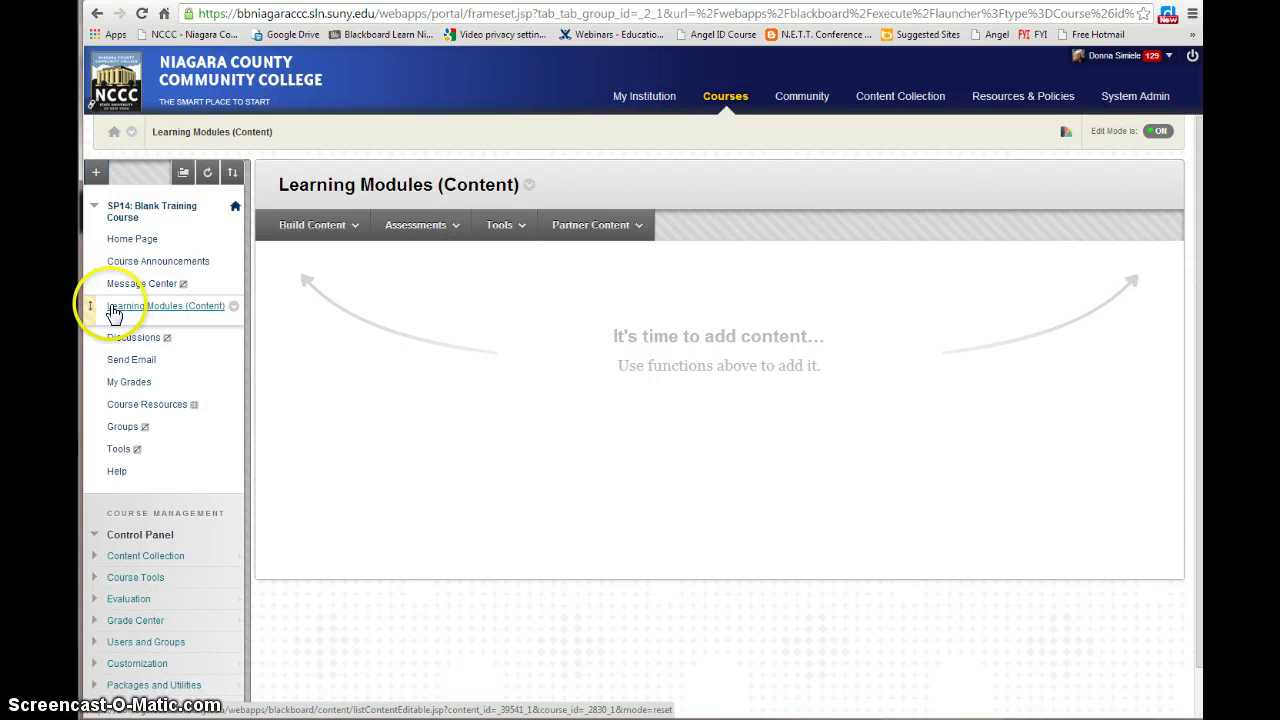
pyautogui.click(224, 315)
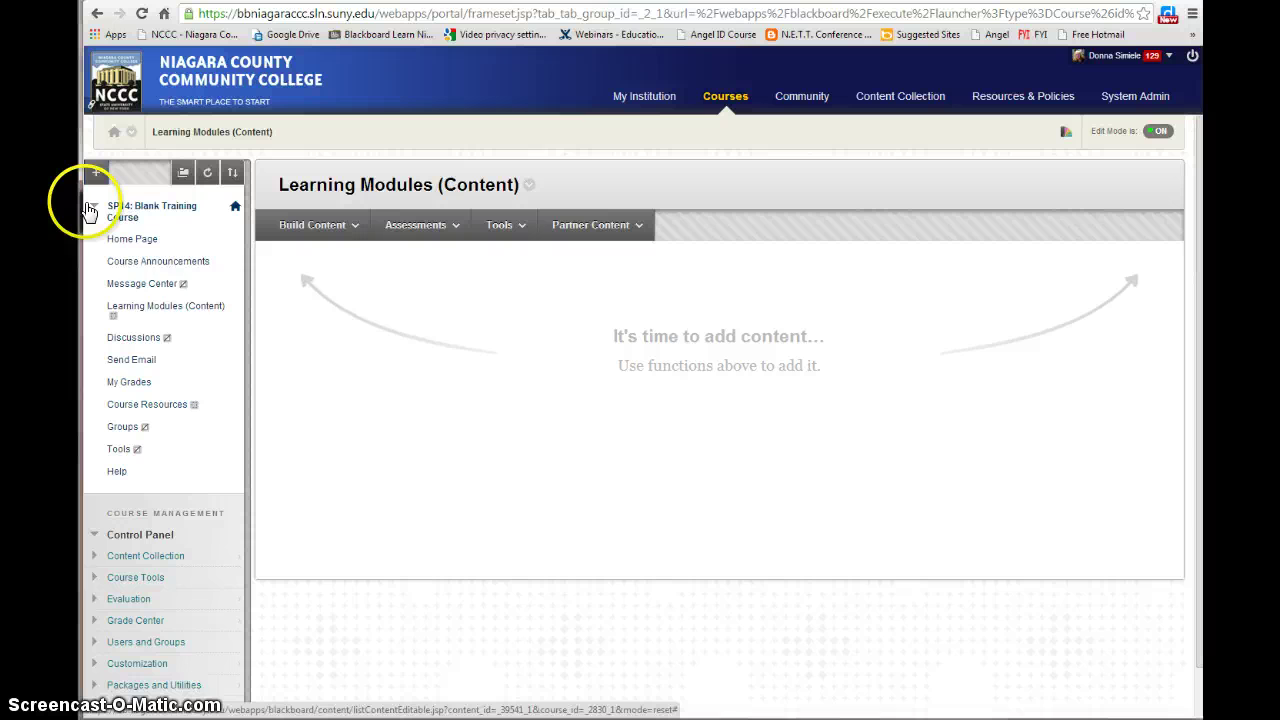
pyautogui.click(233, 308)
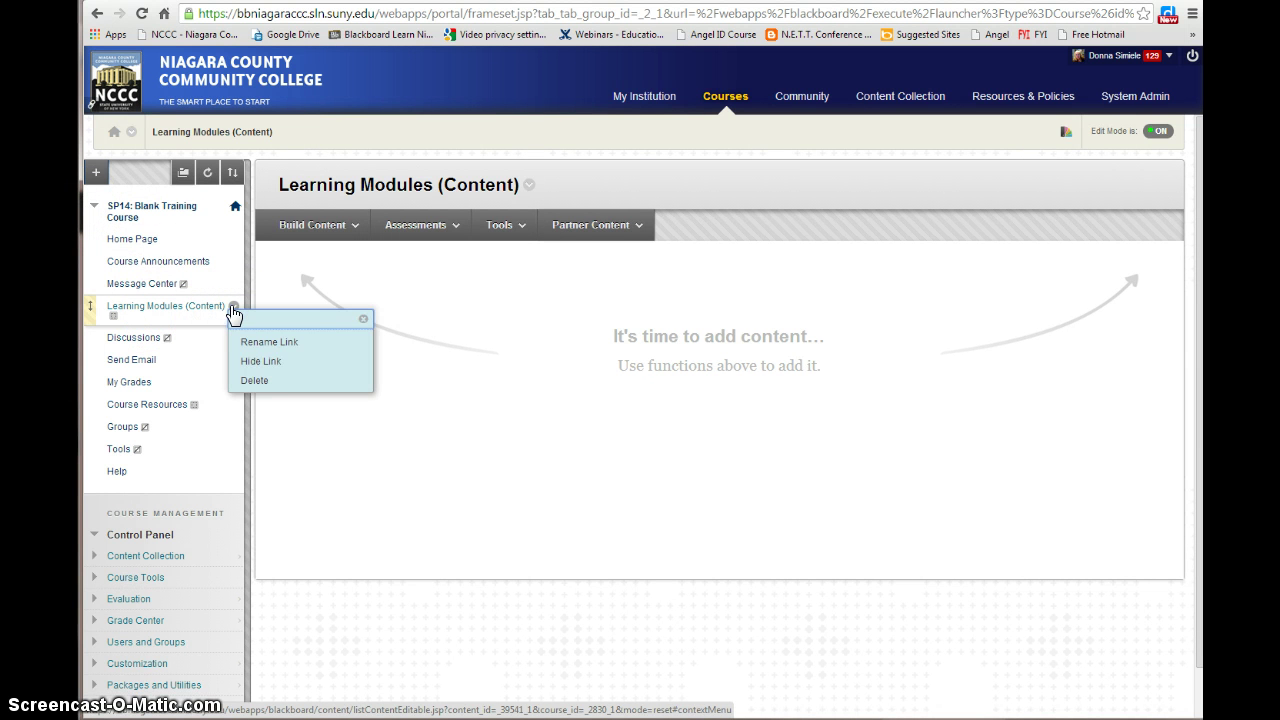
pyautogui.click(255, 345)
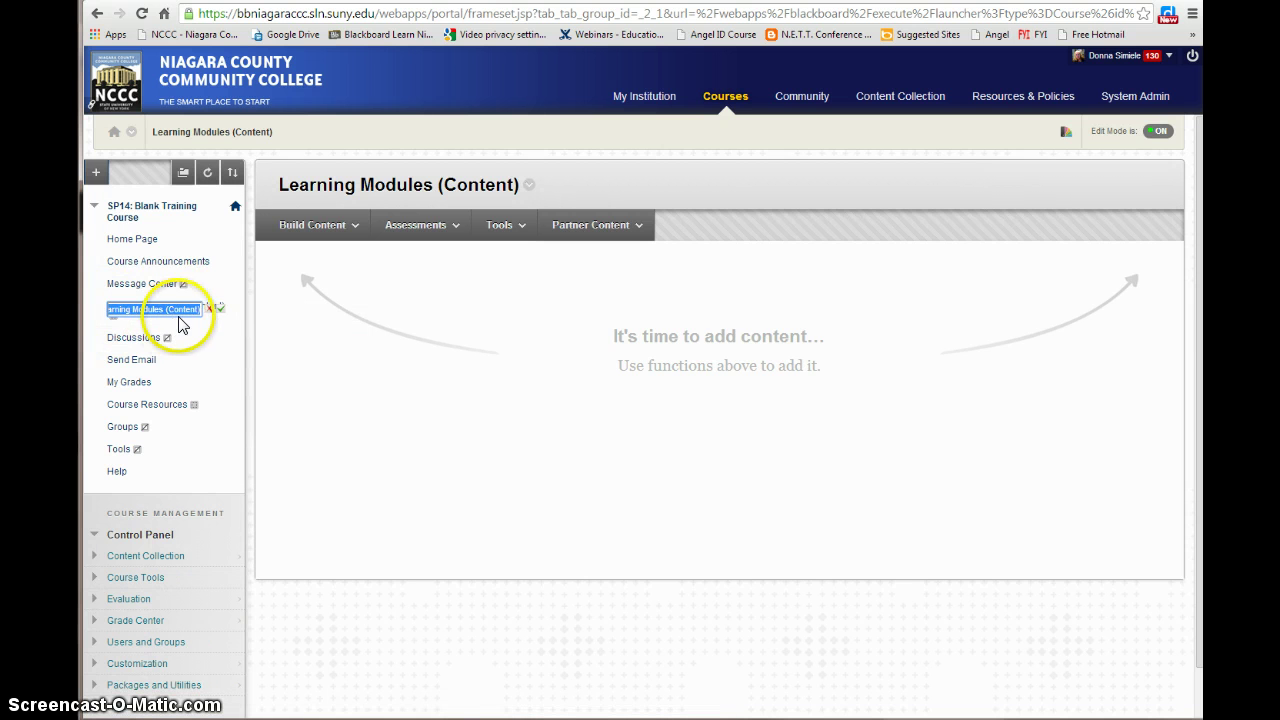
pyautogui.click(220, 307)
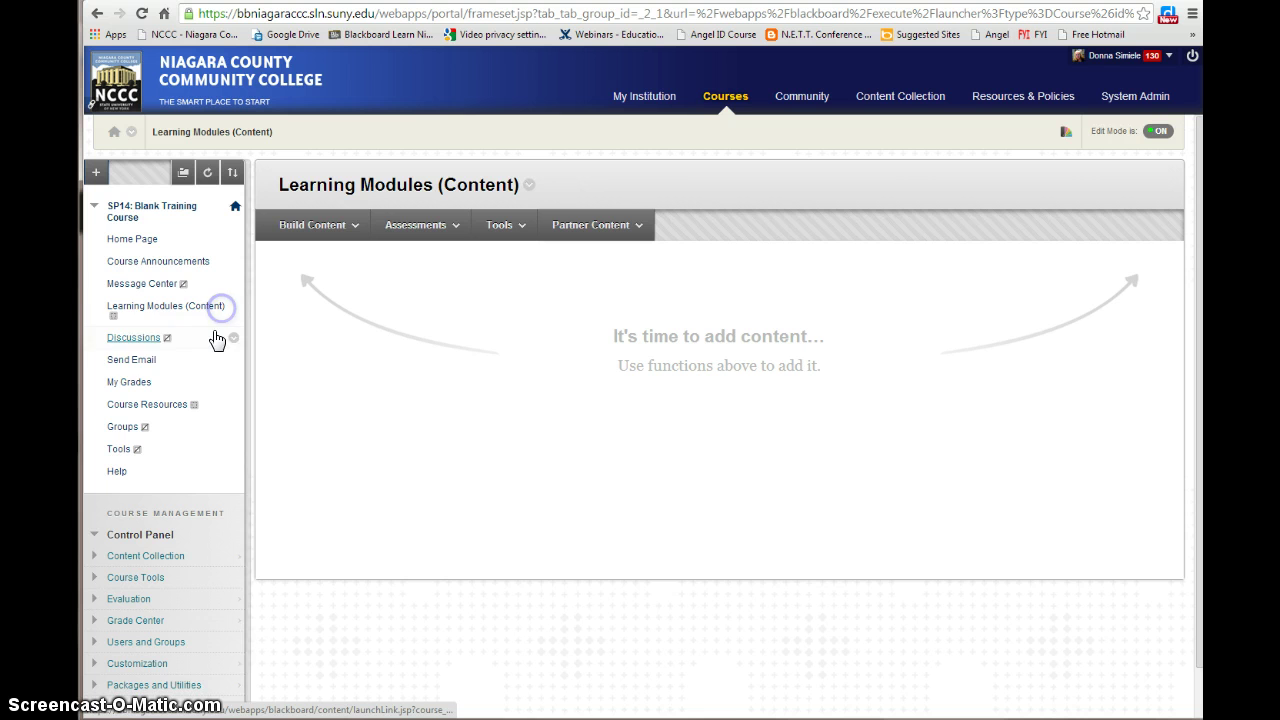
pyautogui.click(148, 346)
pyautogui.click(166, 344)
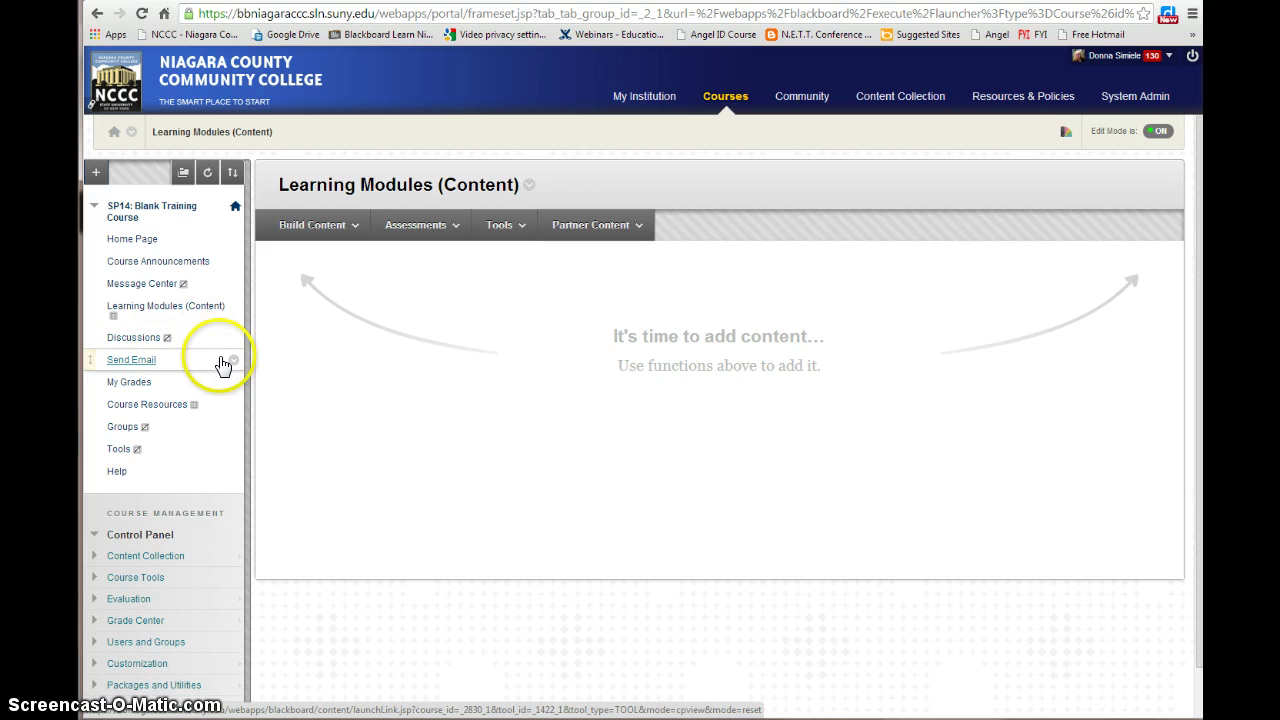
pyautogui.click(172, 340)
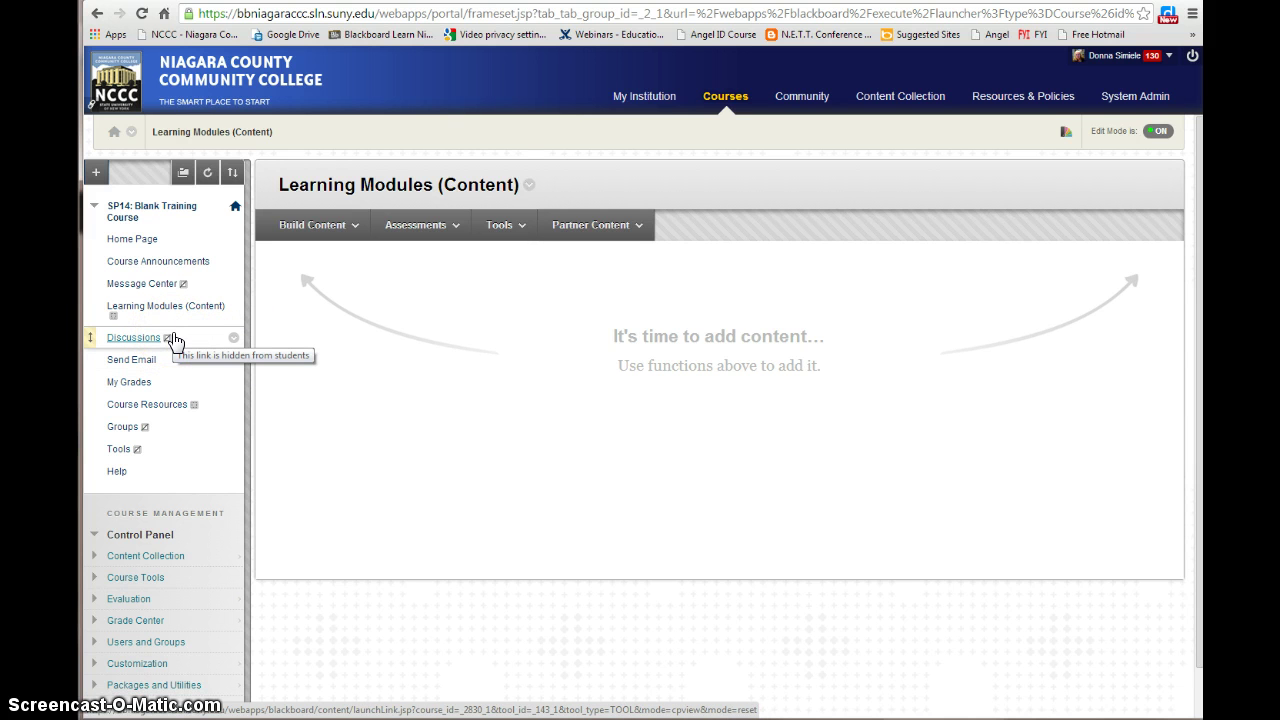
# Delete the Discussions link and its content, confirming the permanent deletion
pyautogui.click(233, 337)
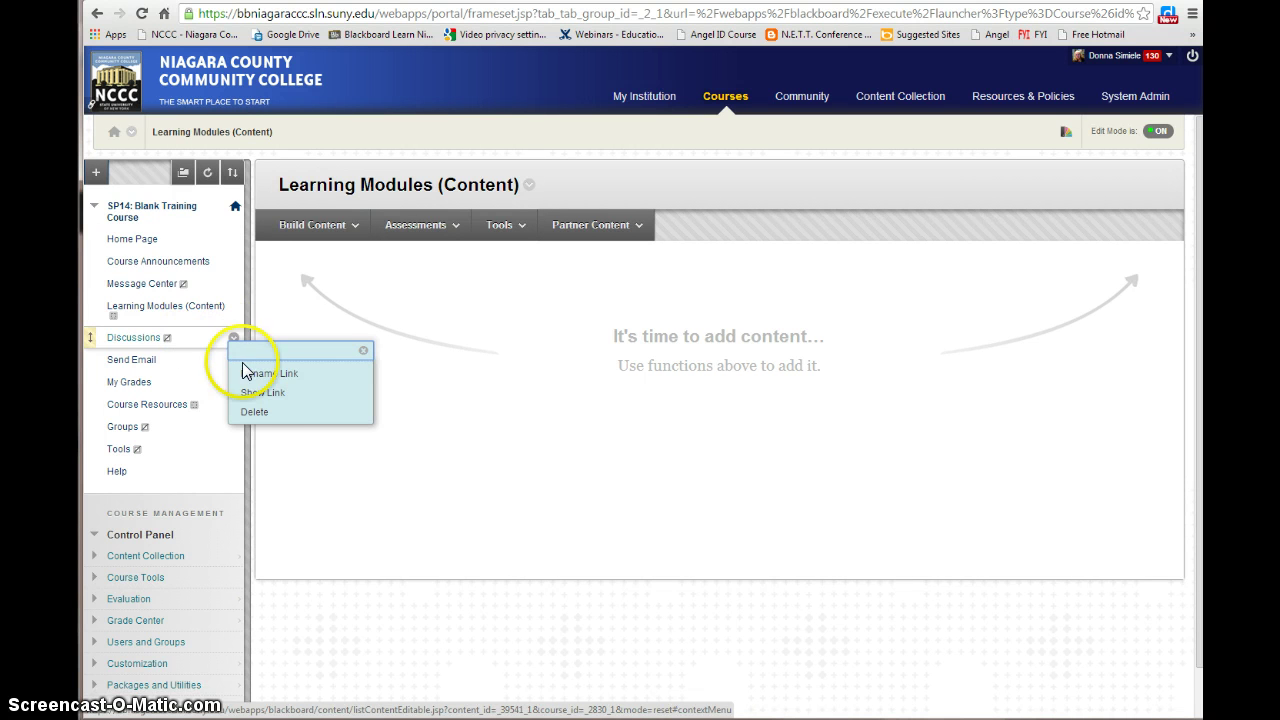
pyautogui.click(255, 411)
pyautogui.click(530, 424)
pyautogui.click(750, 400)
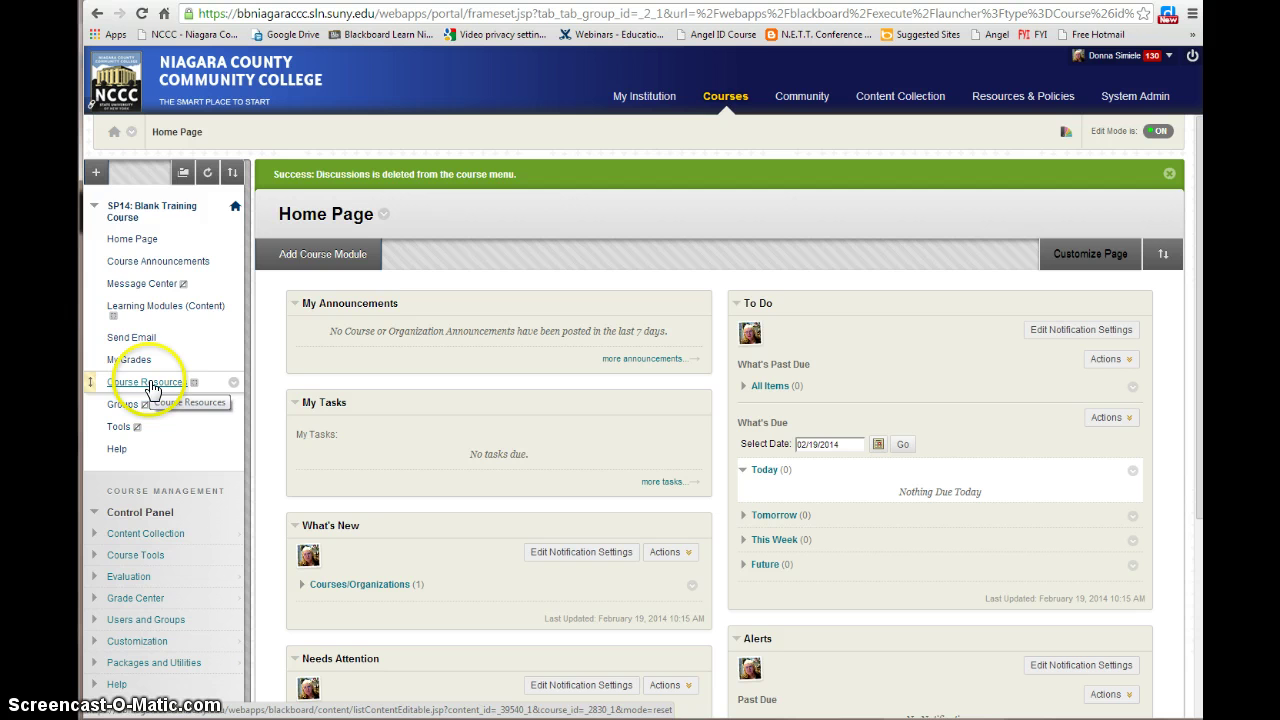
pyautogui.click(96, 173)
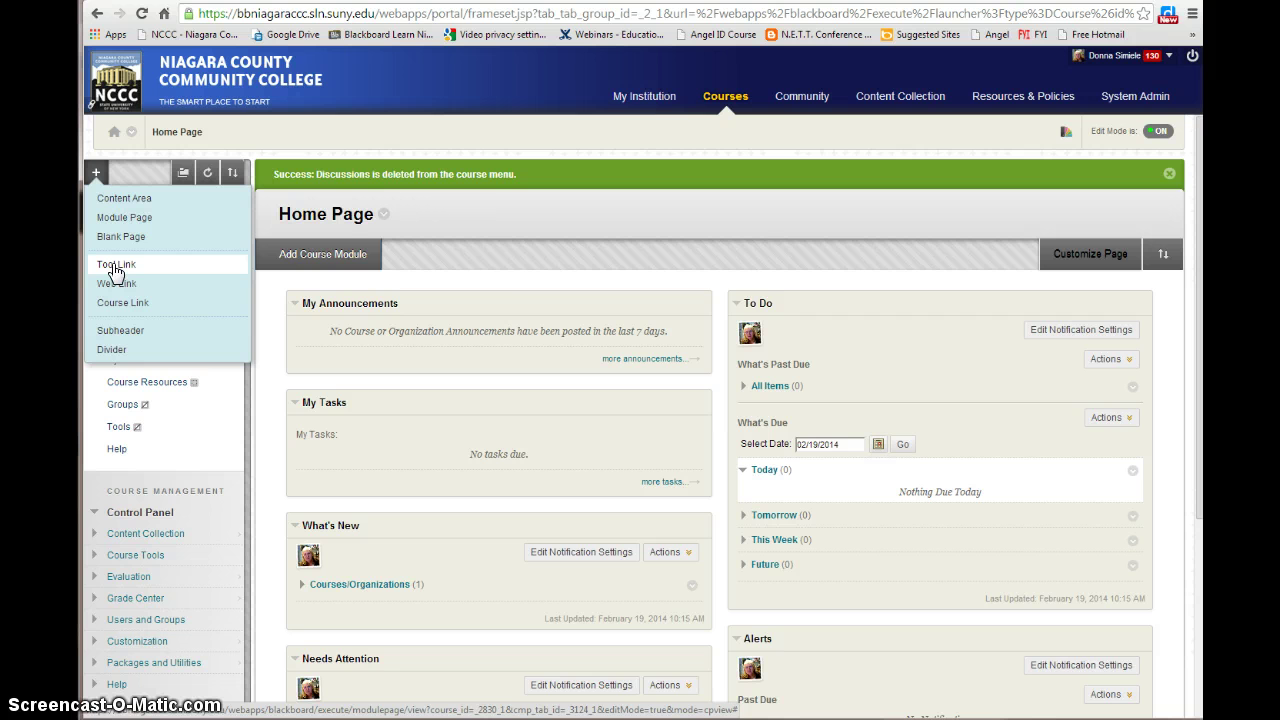
pyautogui.click(118, 268)
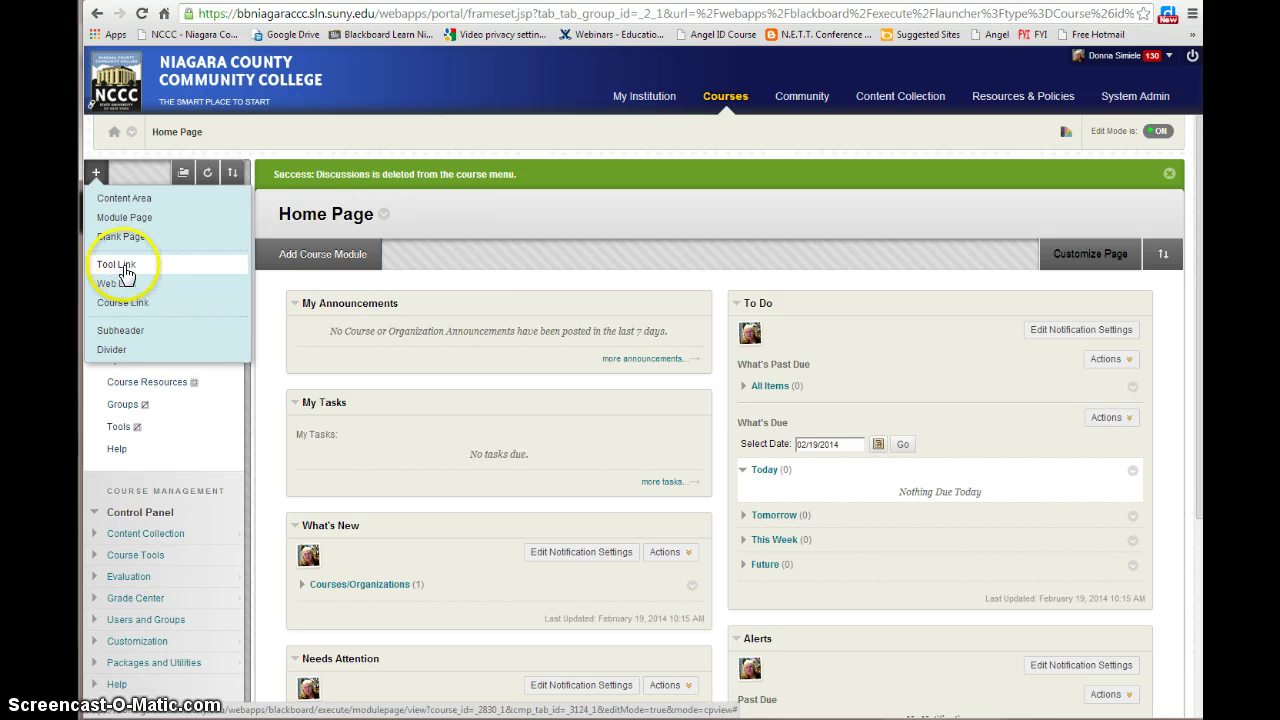
pyautogui.click(95, 174)
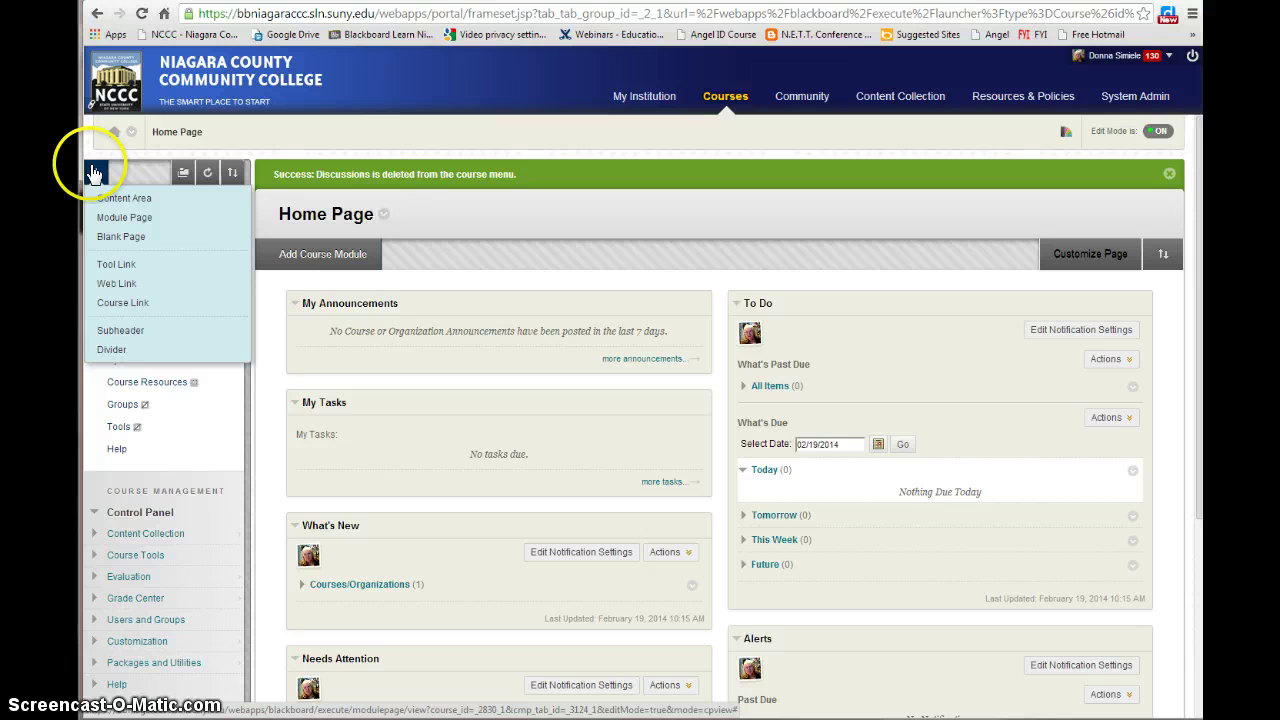
pyautogui.click(95, 174)
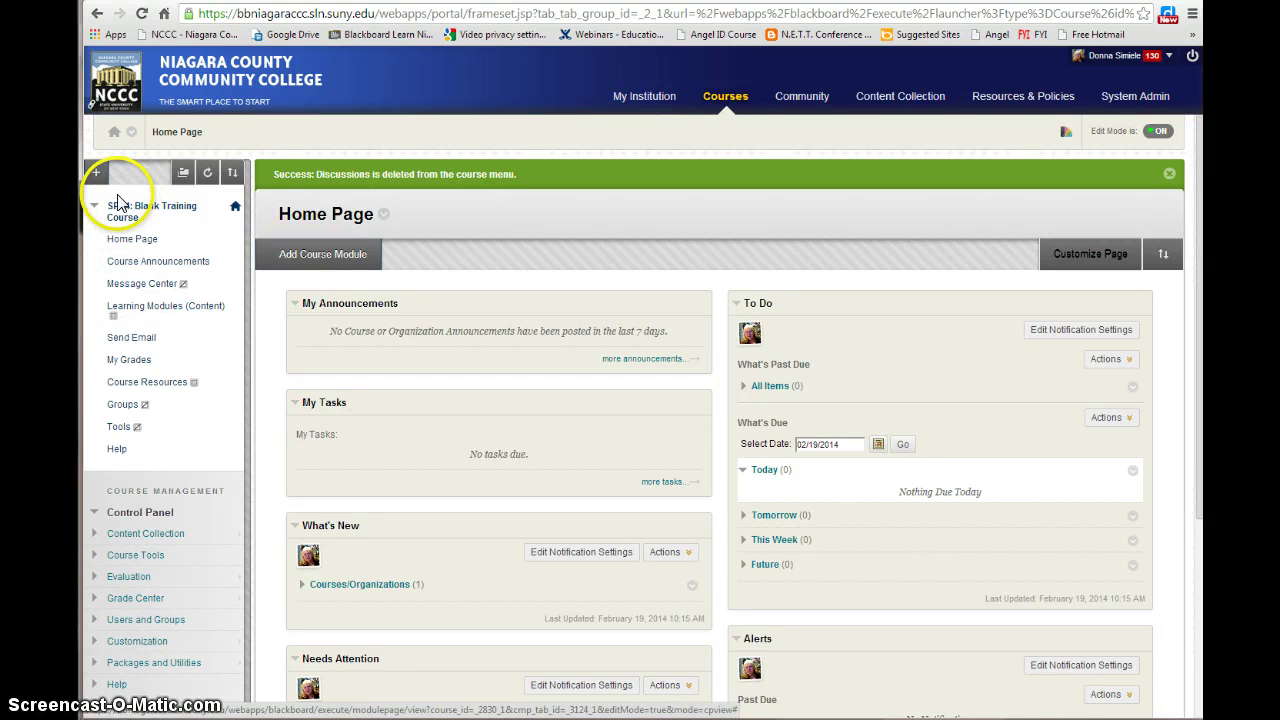
# Add a 'Syllabus' content area available to users, move it below Course Announcements, and open it
pyautogui.click(96, 173)
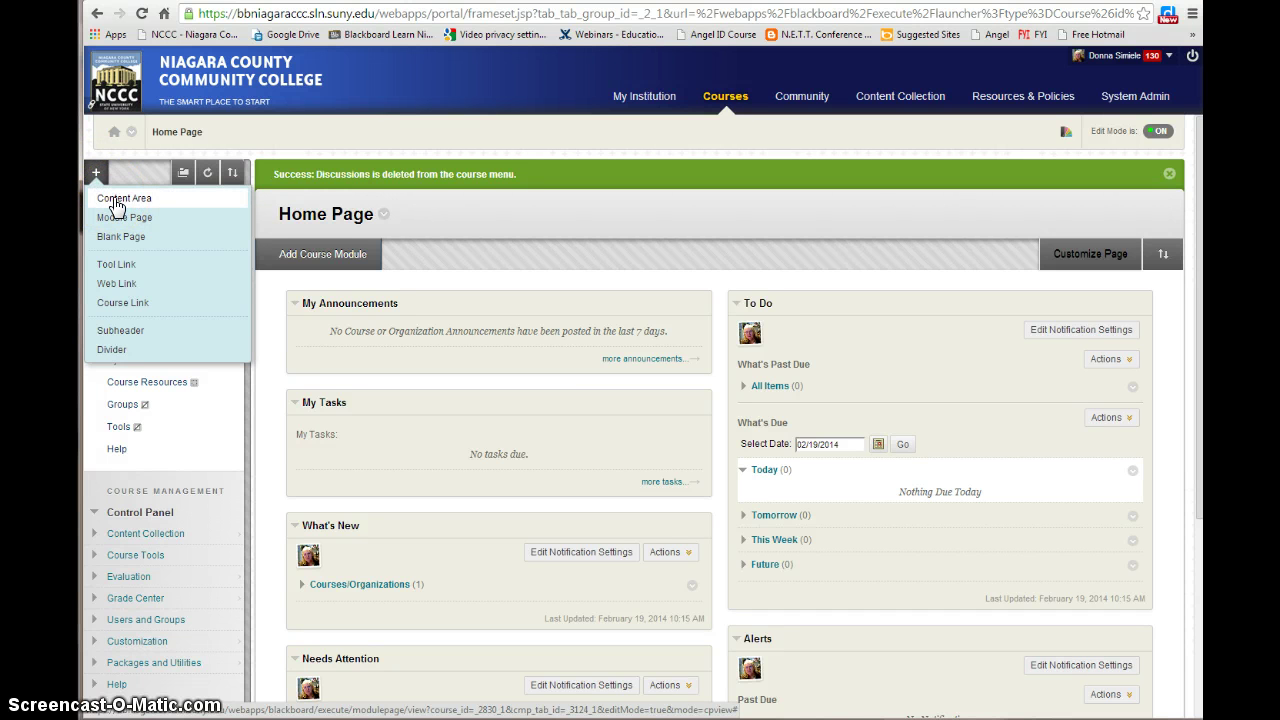
pyautogui.click(117, 199)
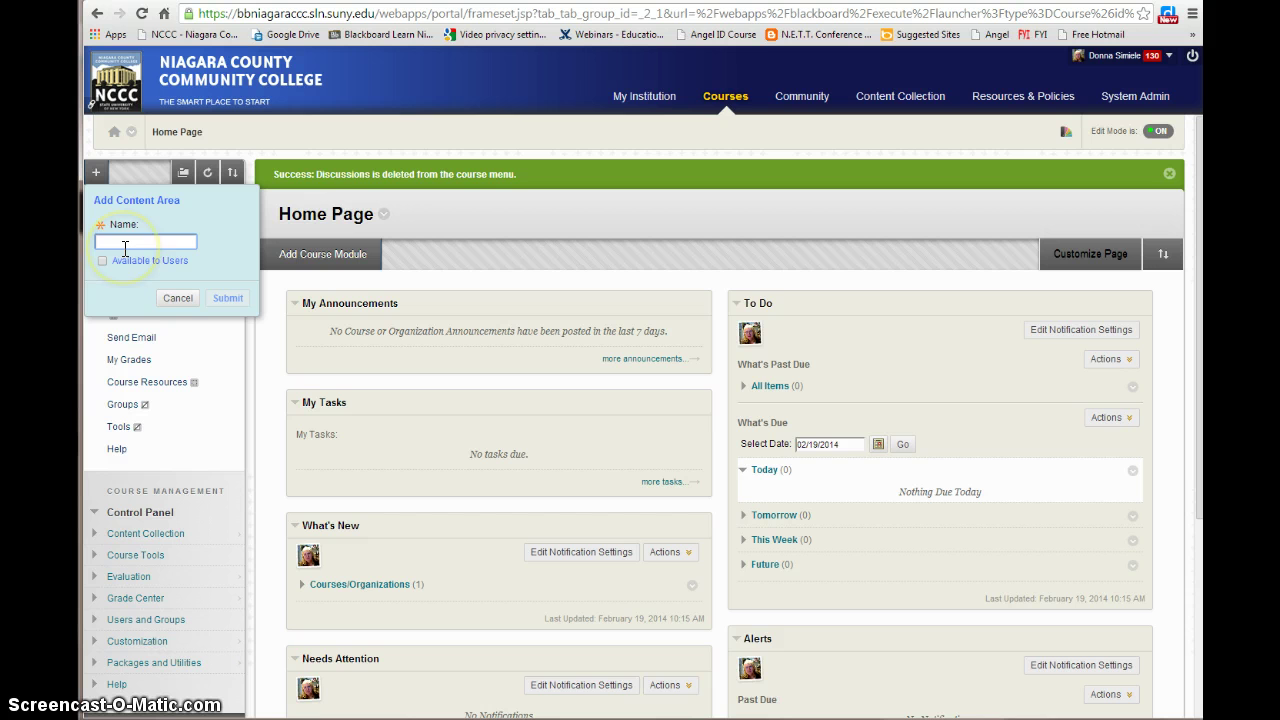
pyautogui.write('Syllabus')
pyautogui.click(102, 260)
pyautogui.click(229, 298)
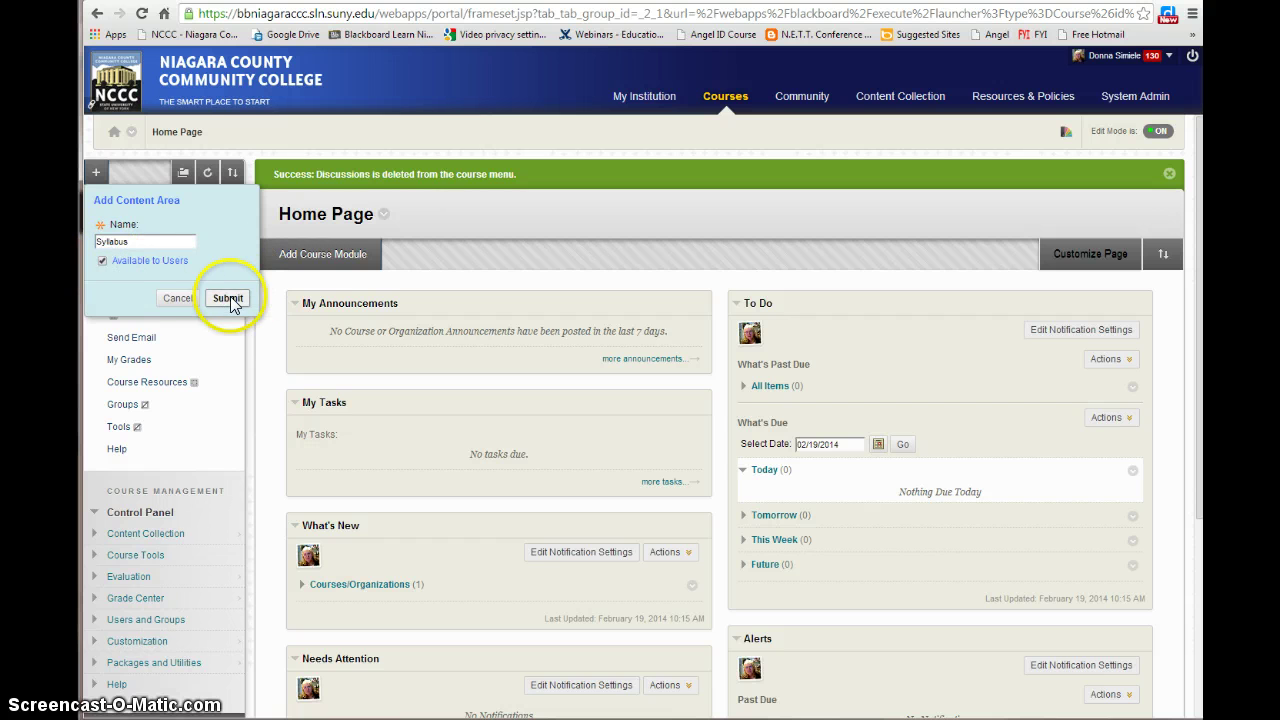
pyautogui.moveTo(88, 474); pyautogui.dragTo(112, 300)
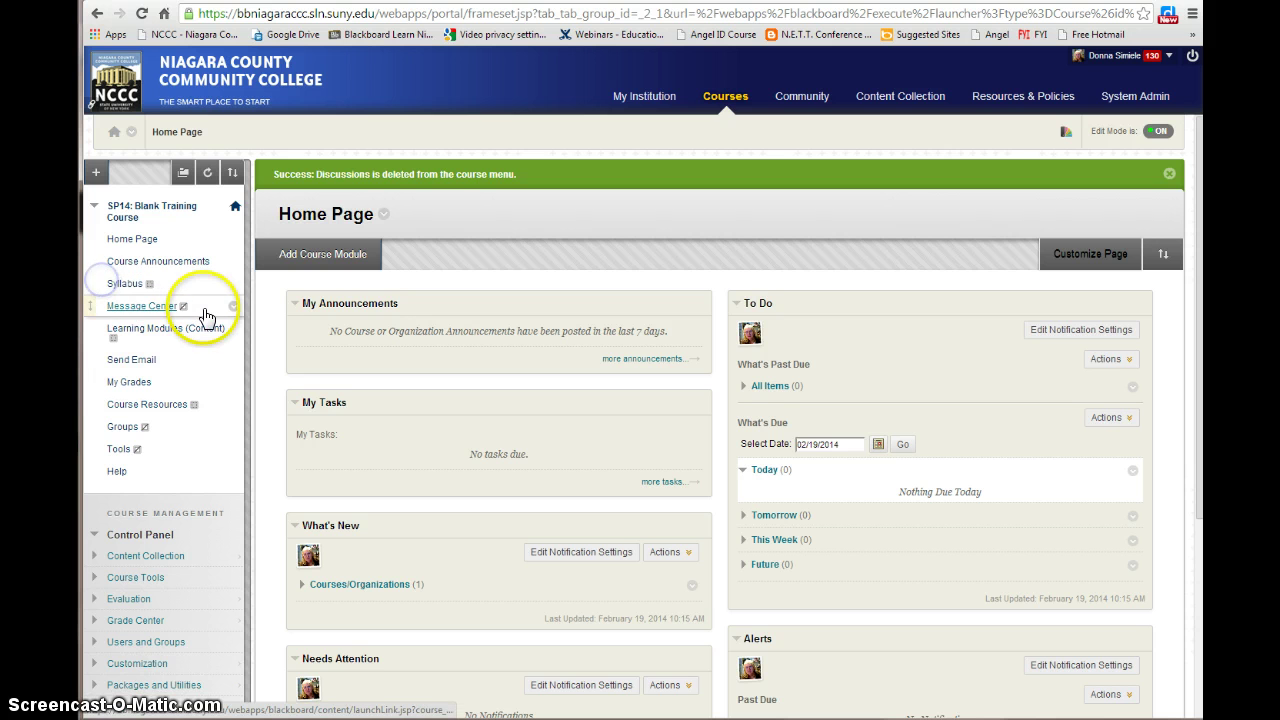
pyautogui.click(118, 285)
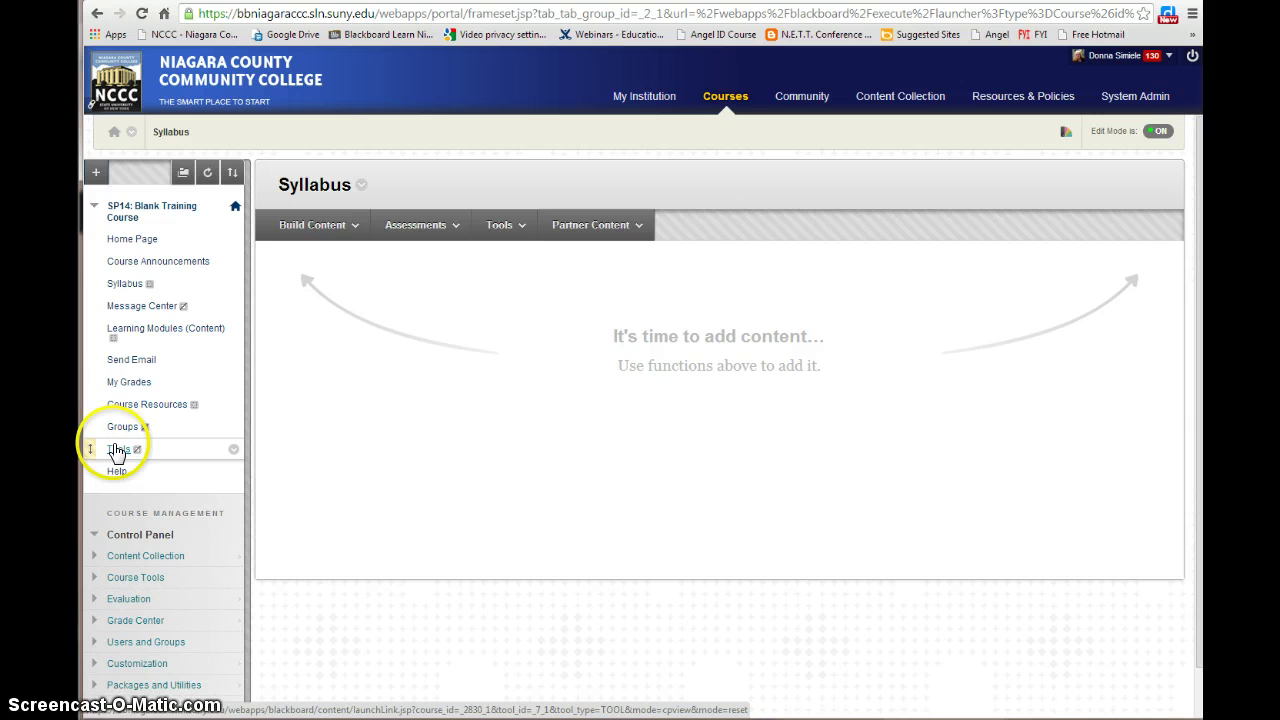
# Open the course Tools page and browse tools like Announcements, Blogs, Calendar, Journals and Roster
pyautogui.click(116, 450)
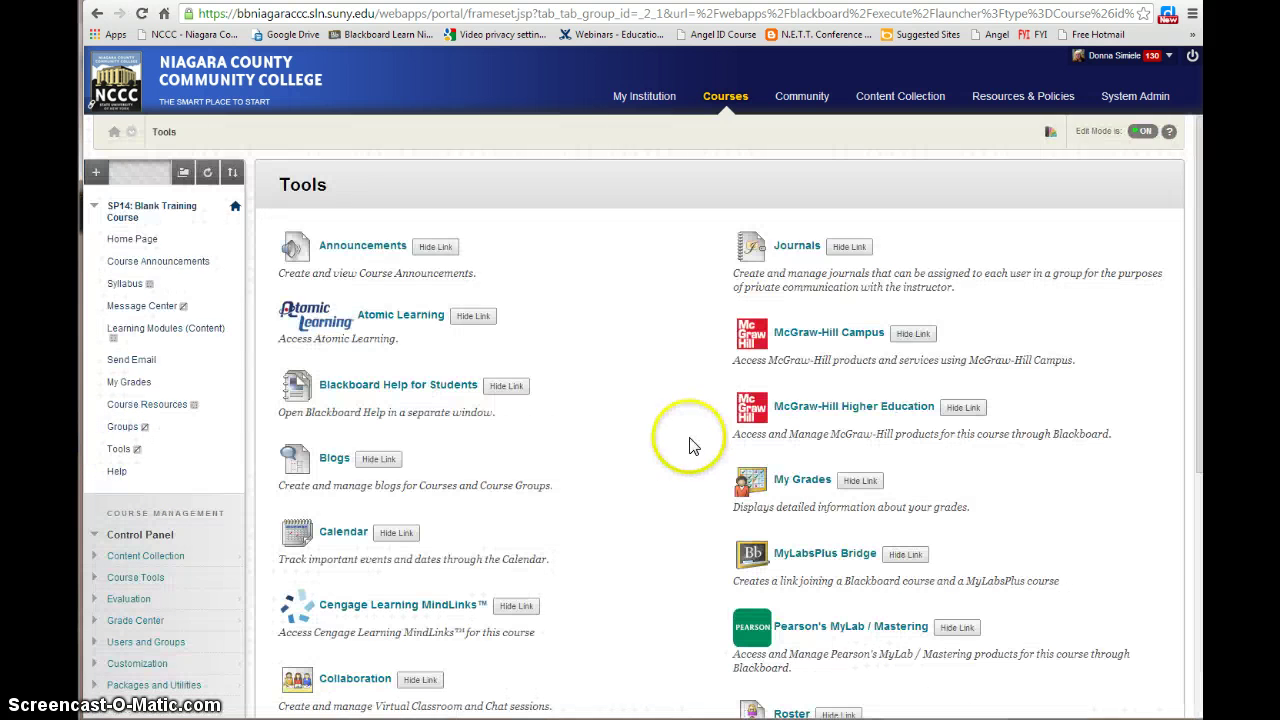
pyautogui.scroll(-3, 620, 518)
pyautogui.scroll(-3, 618, 519)
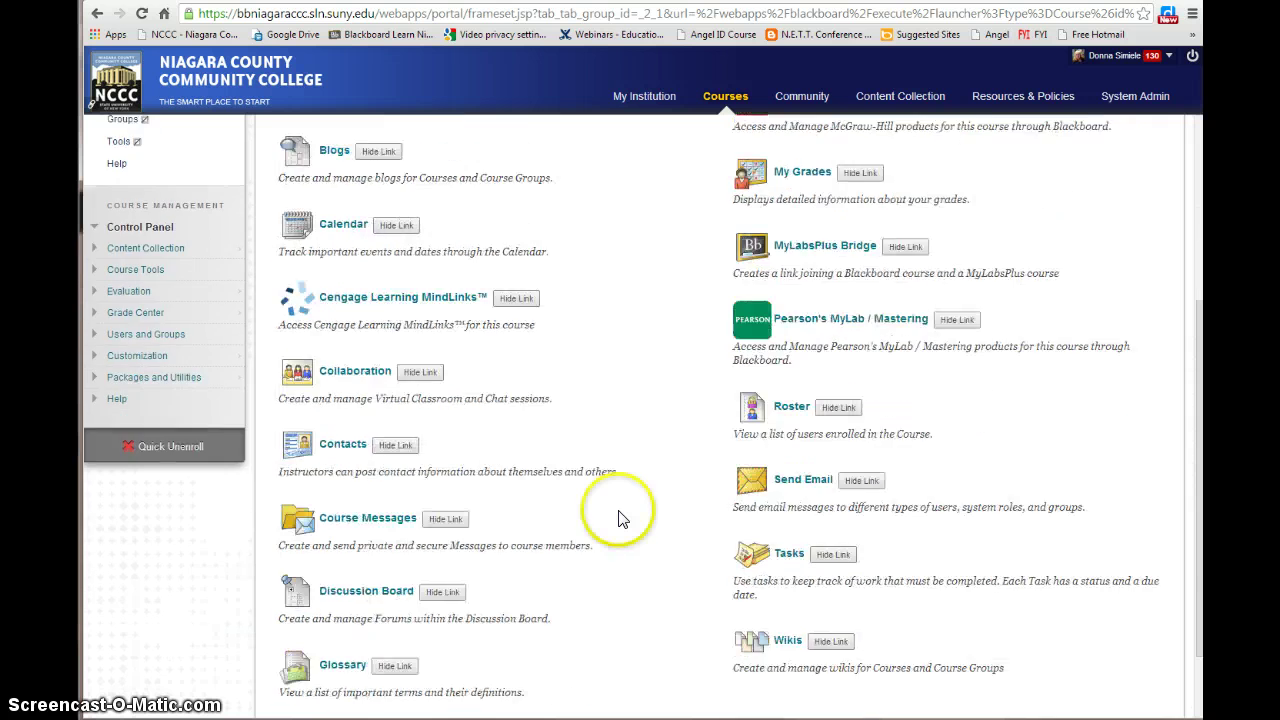
pyautogui.scroll(5, 618, 519)
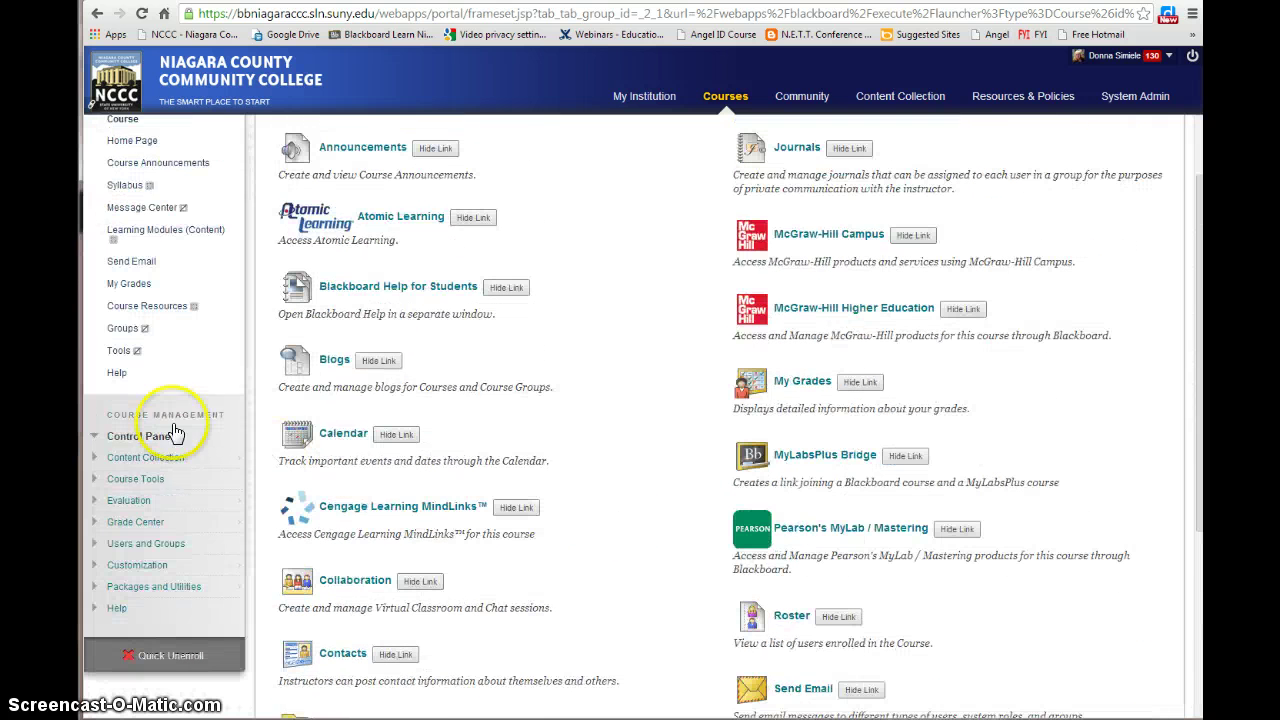
pyautogui.click(168, 360)
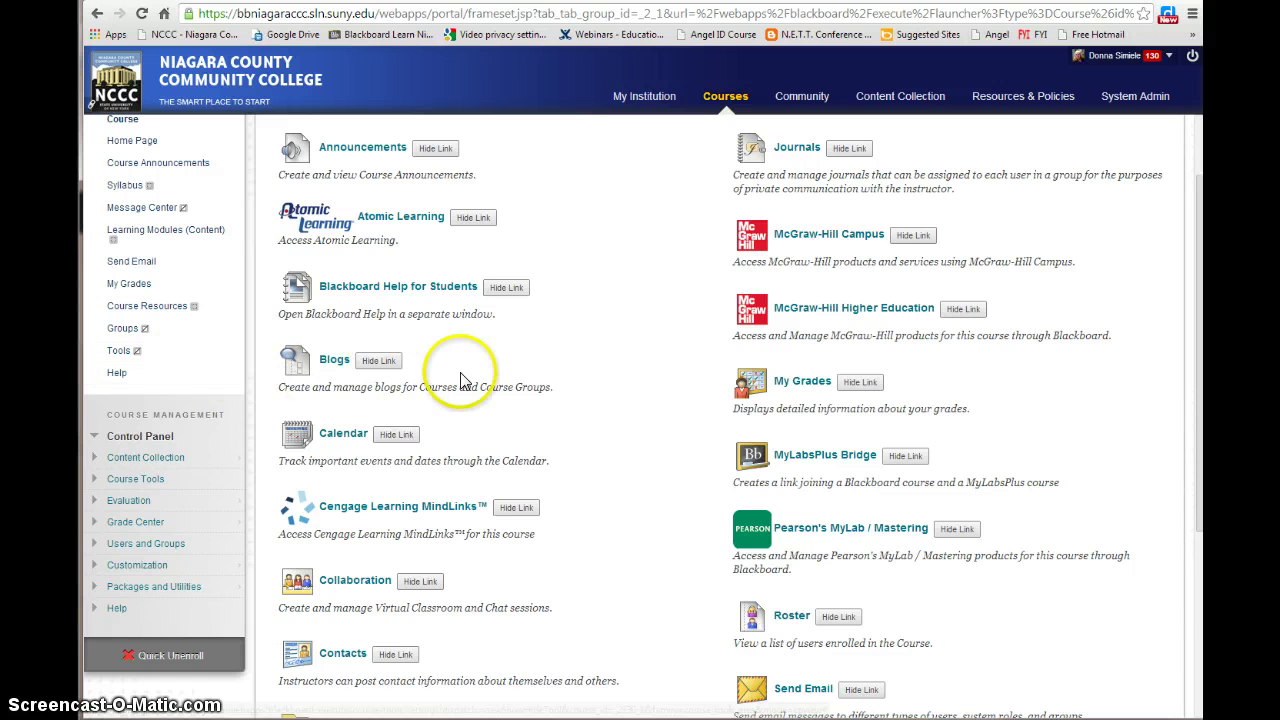
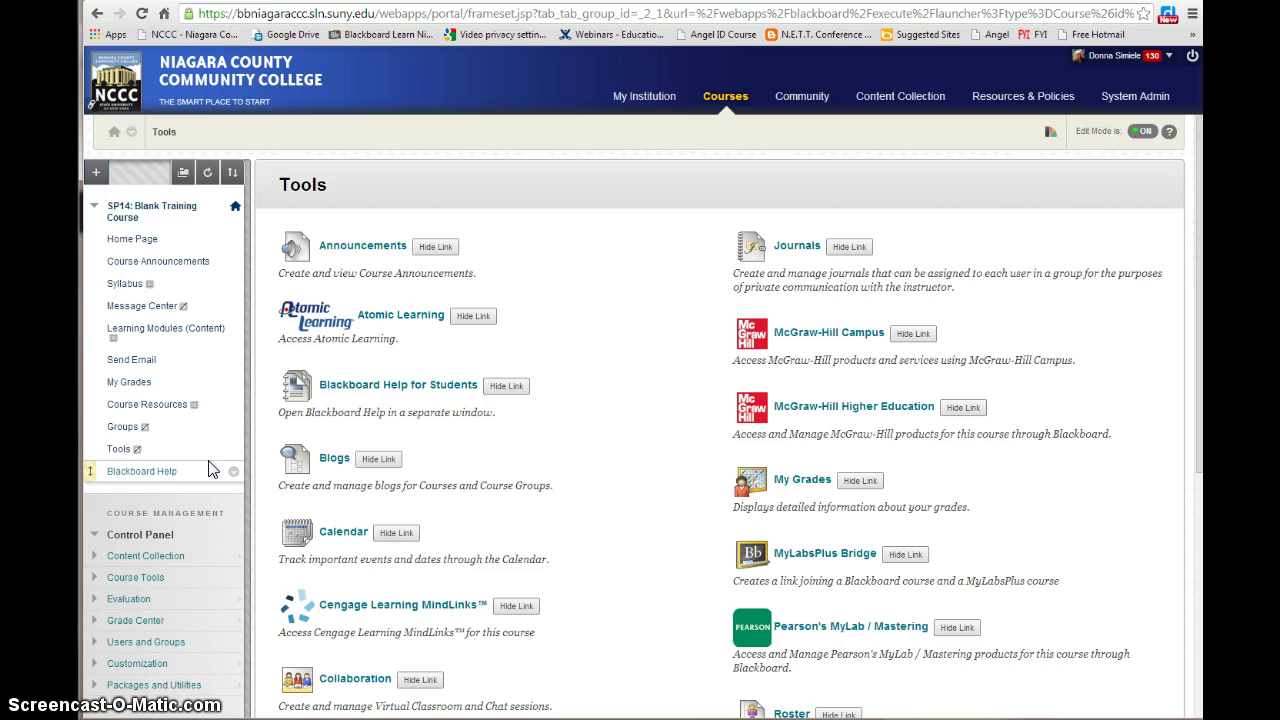
# Add a blank course-menu page named 'SLN Help Desk - ' plus the help desk phone number, available to users
pyautogui.click(95, 172)
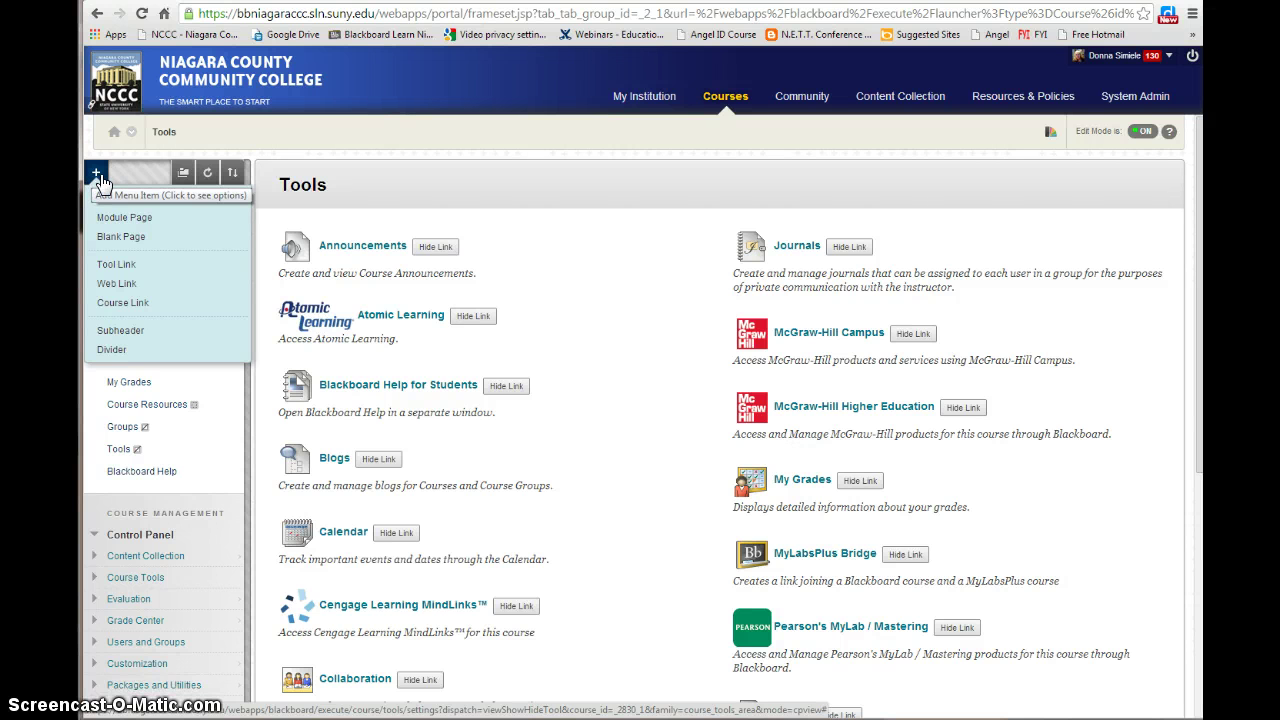
pyautogui.click(118, 237)
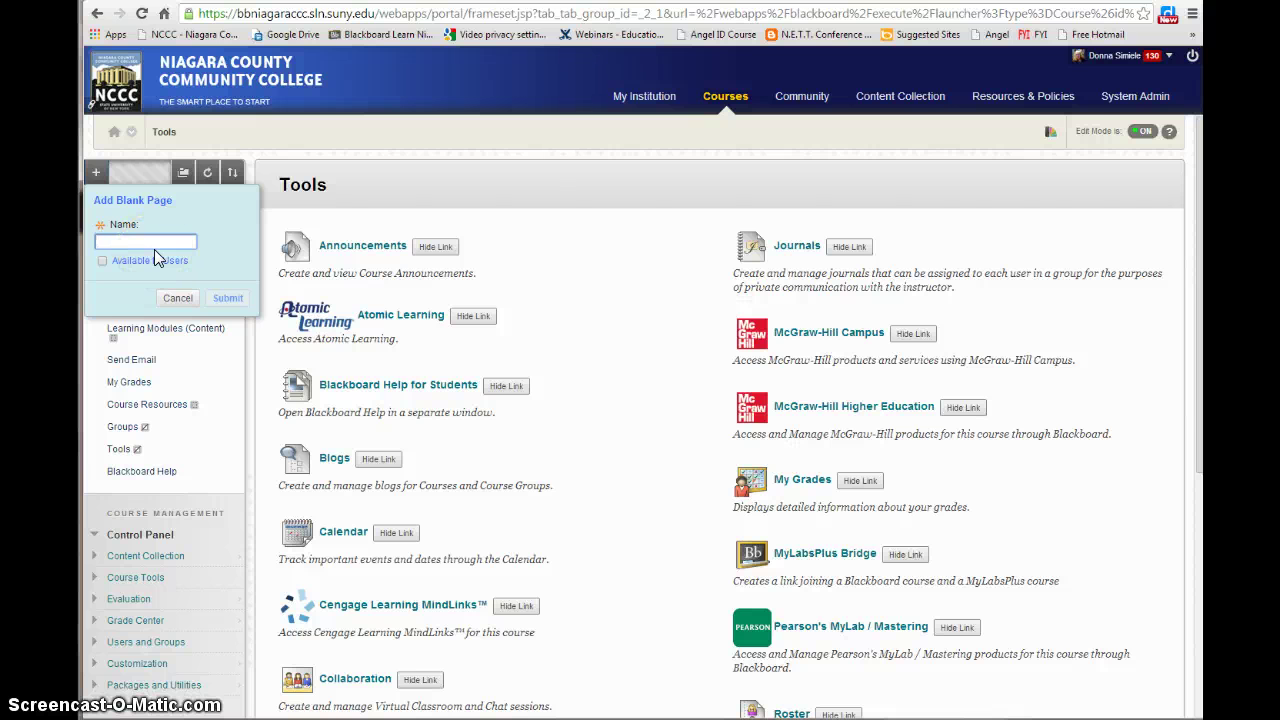
pyautogui.write('SLN Help Desk')
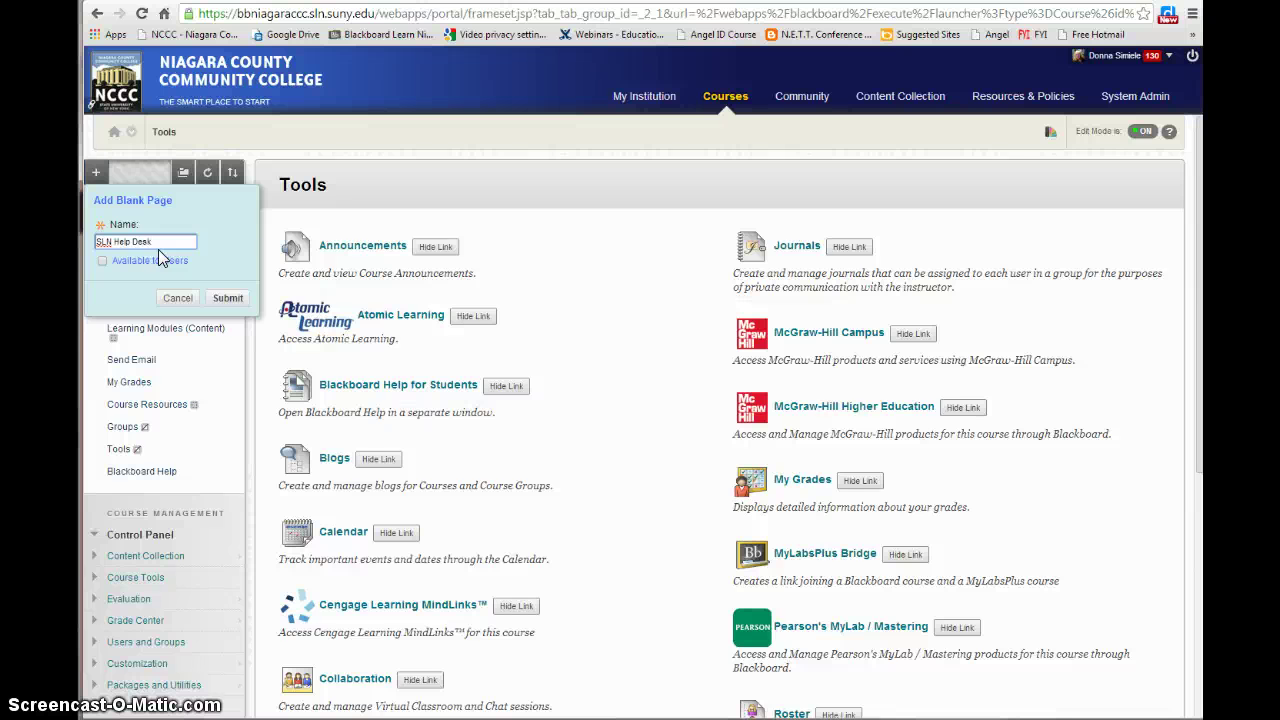
pyautogui.click(103, 260)
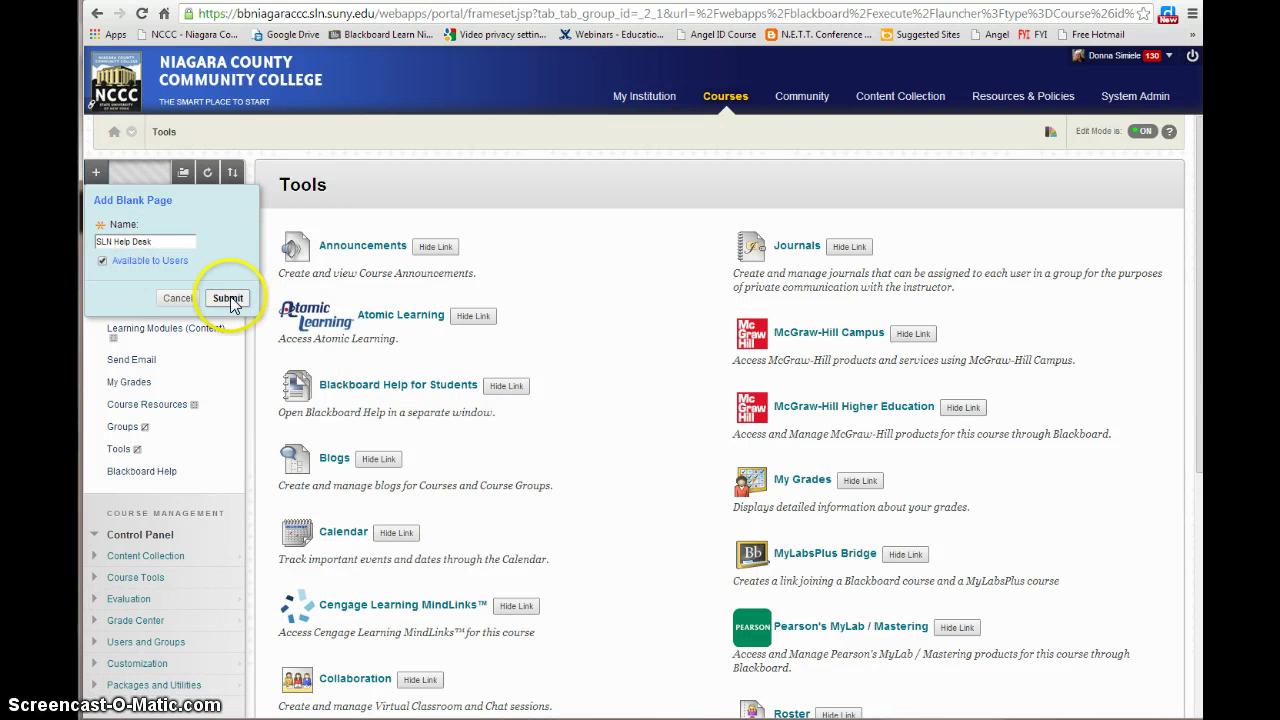
pyautogui.click(170, 238)
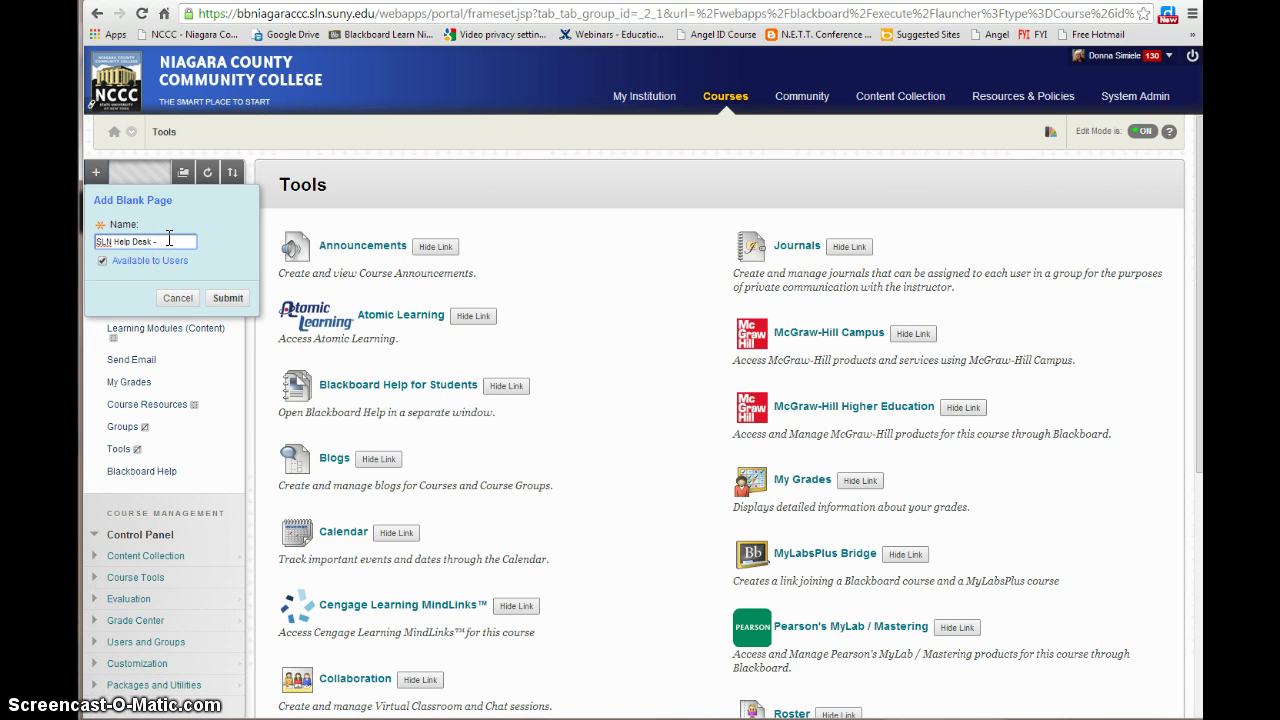
pyautogui.click(227, 297)
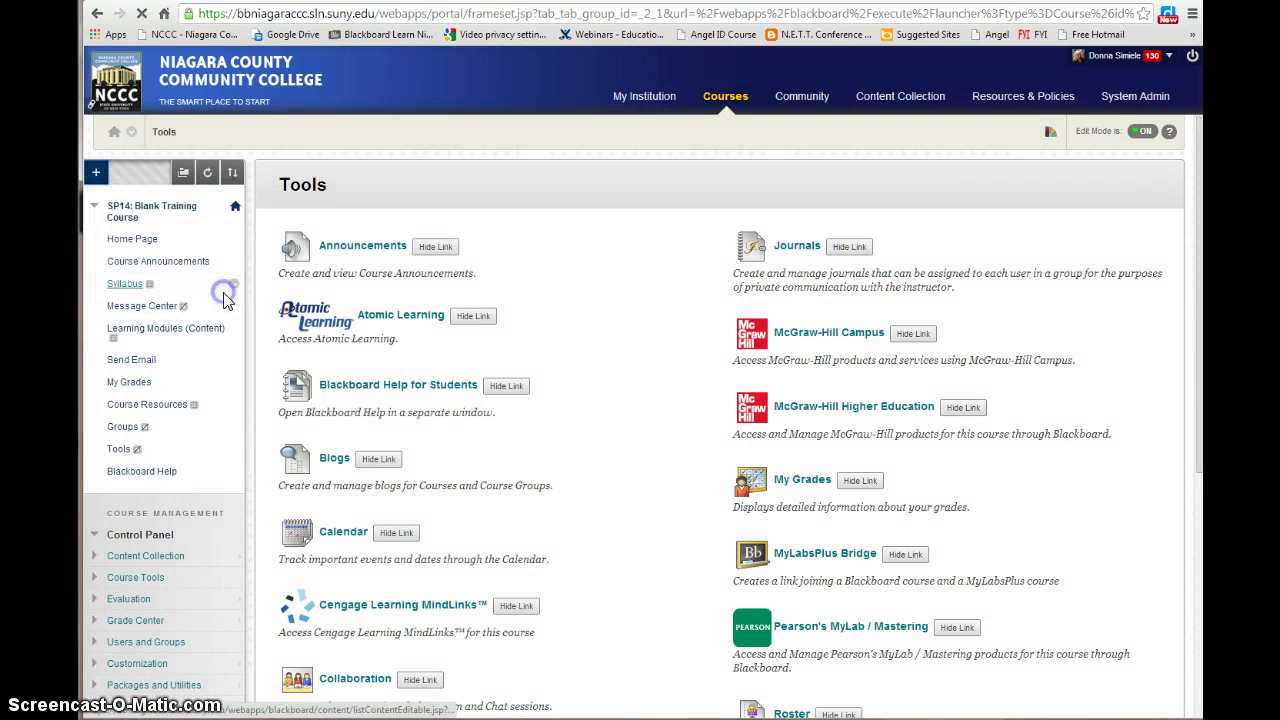
# Open the SLN Help Desk page, look over its Content editor, then return to the Home Page
pyautogui.click(155, 507)
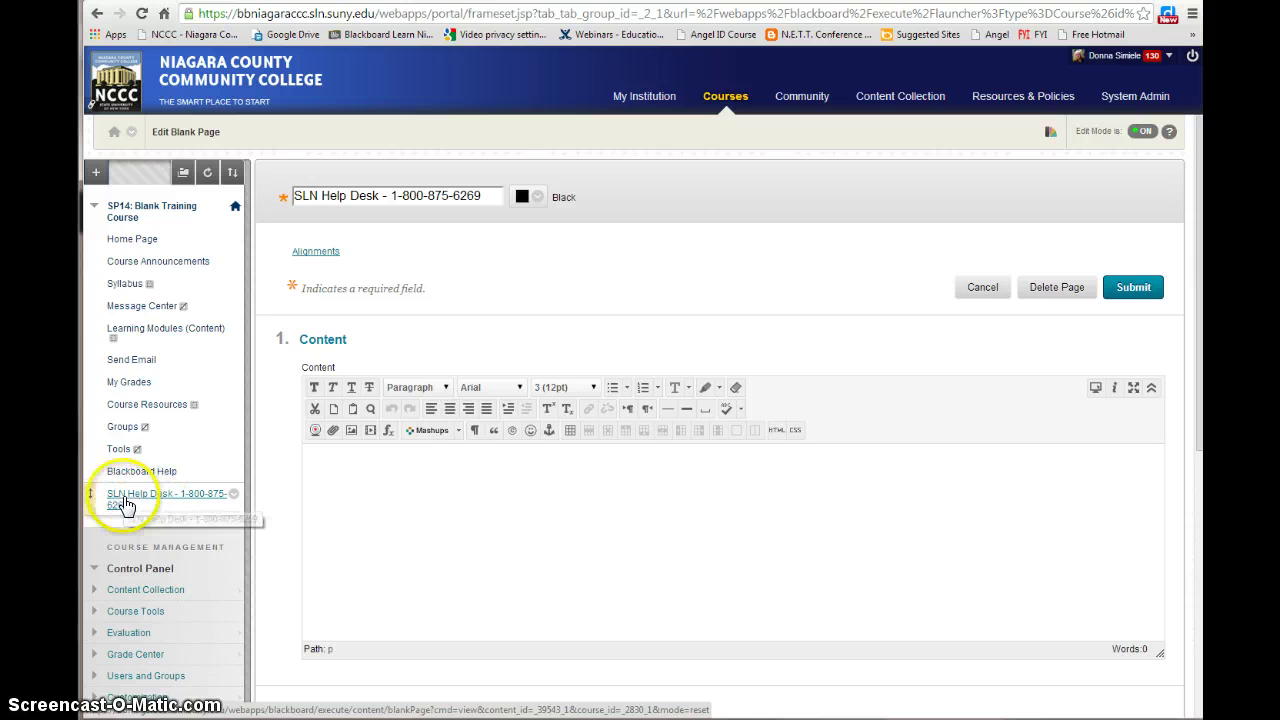
pyautogui.click(360, 473)
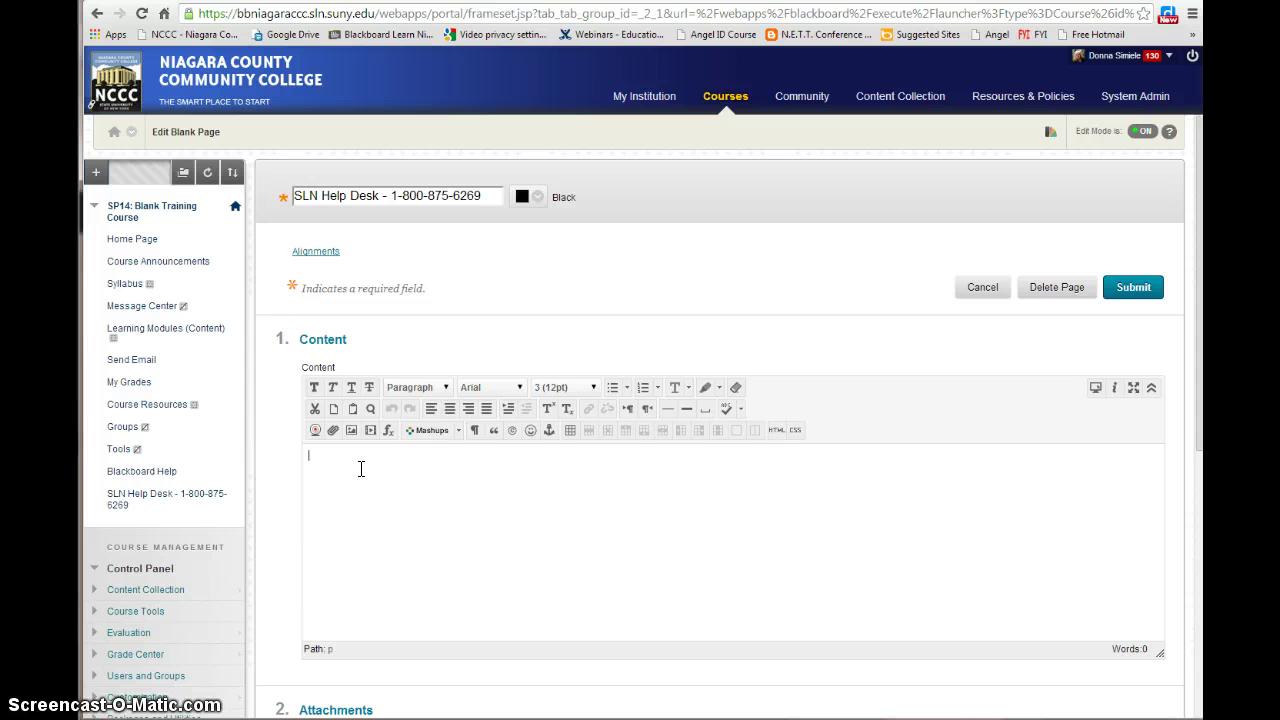
pyautogui.click(452, 513)
pyautogui.click(126, 243)
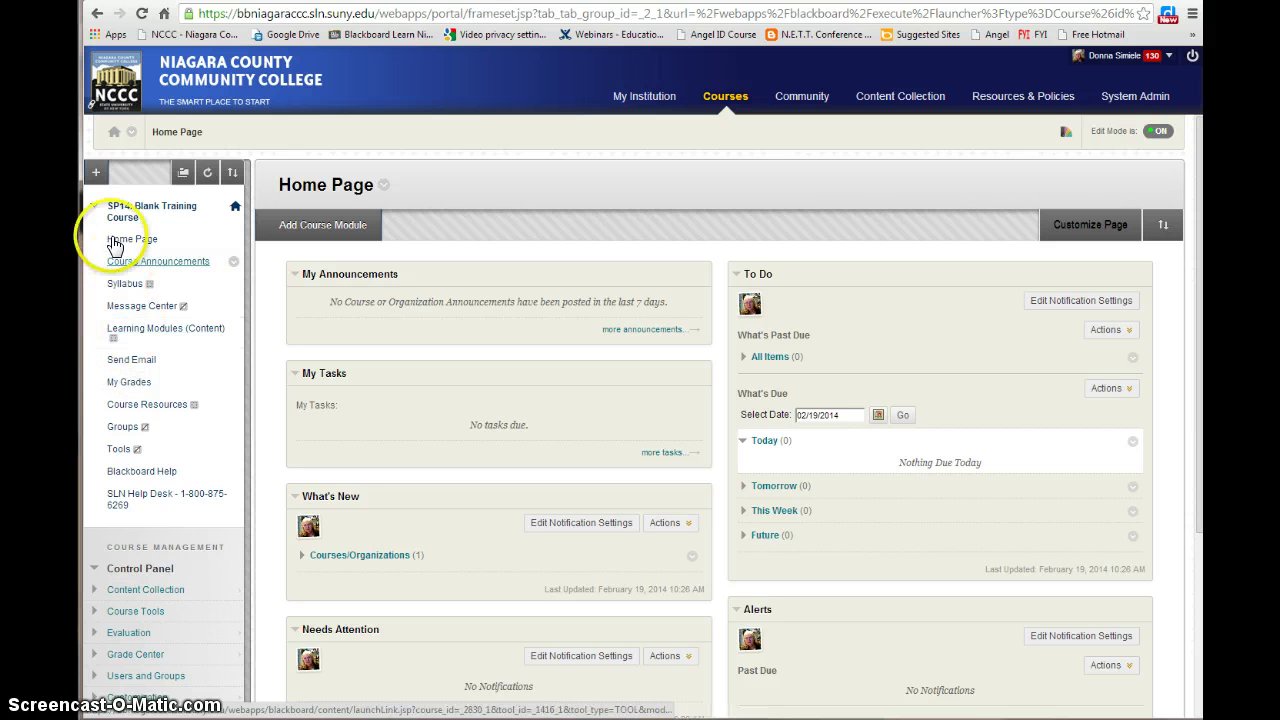
pyautogui.click(96, 174)
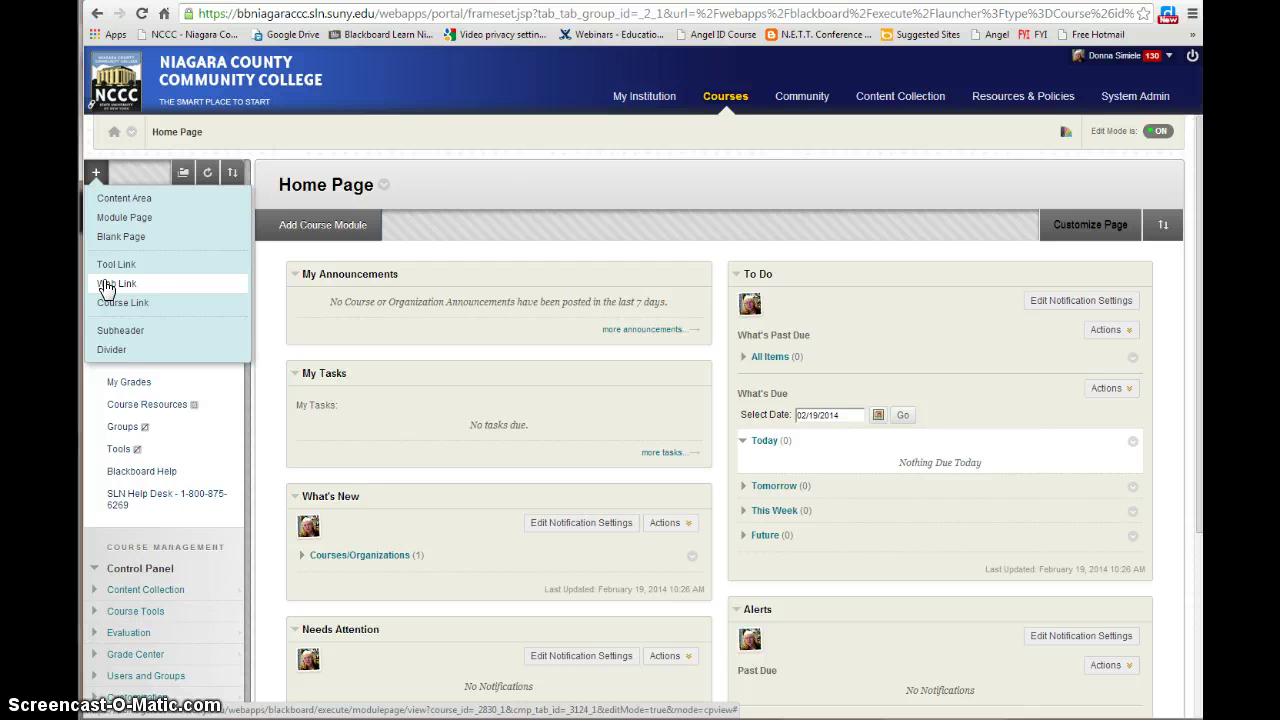
pyautogui.click(114, 285)
pyautogui.click(118, 289)
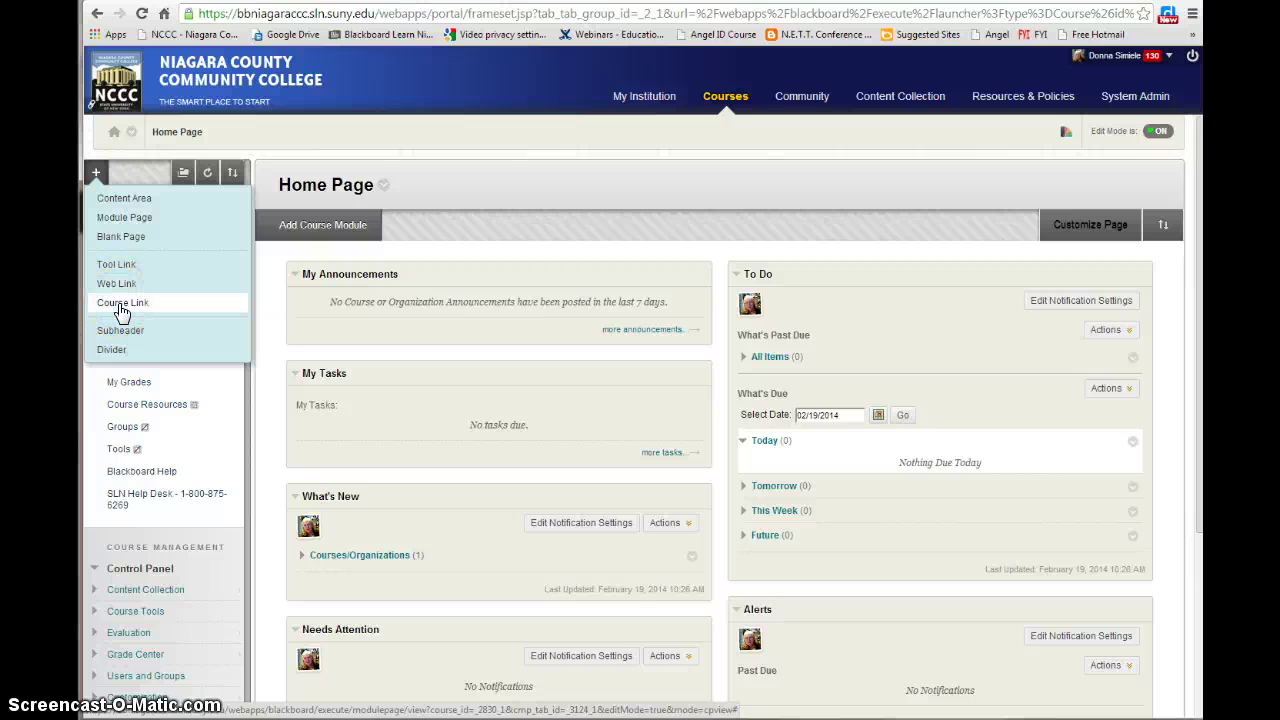
pyautogui.click(124, 309)
pyautogui.click(112, 226)
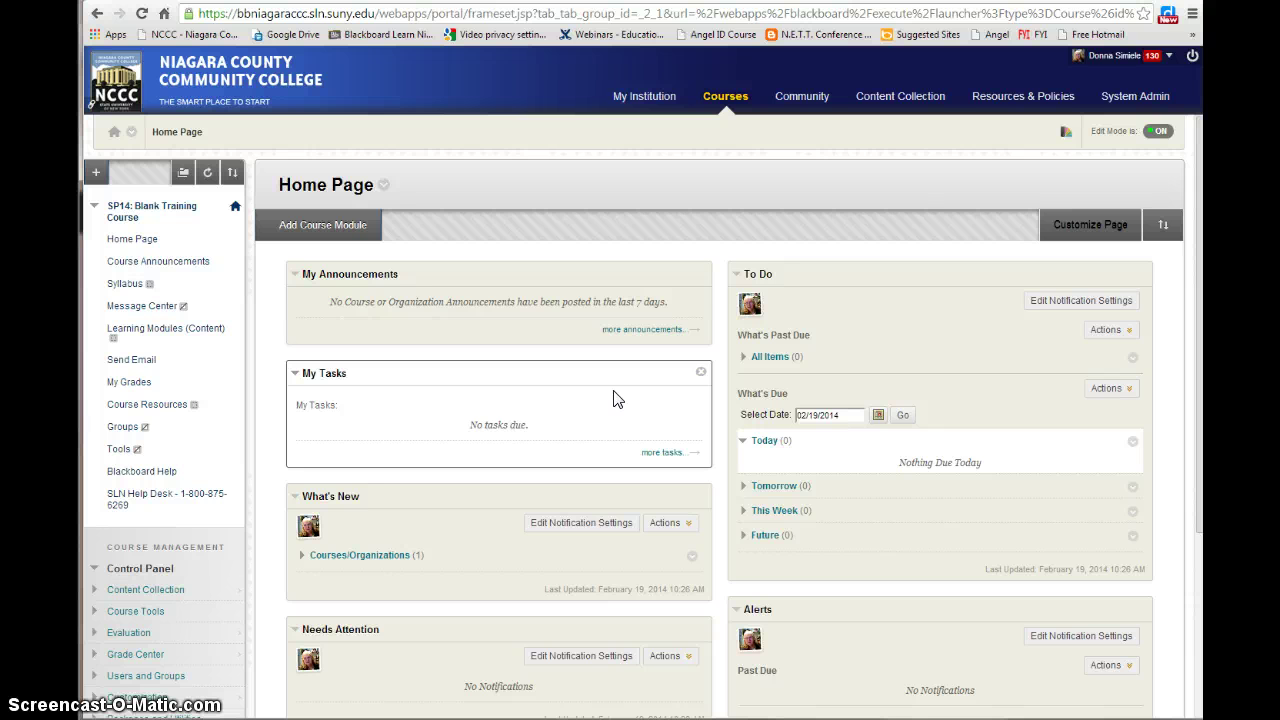
pyautogui.click(183, 172)
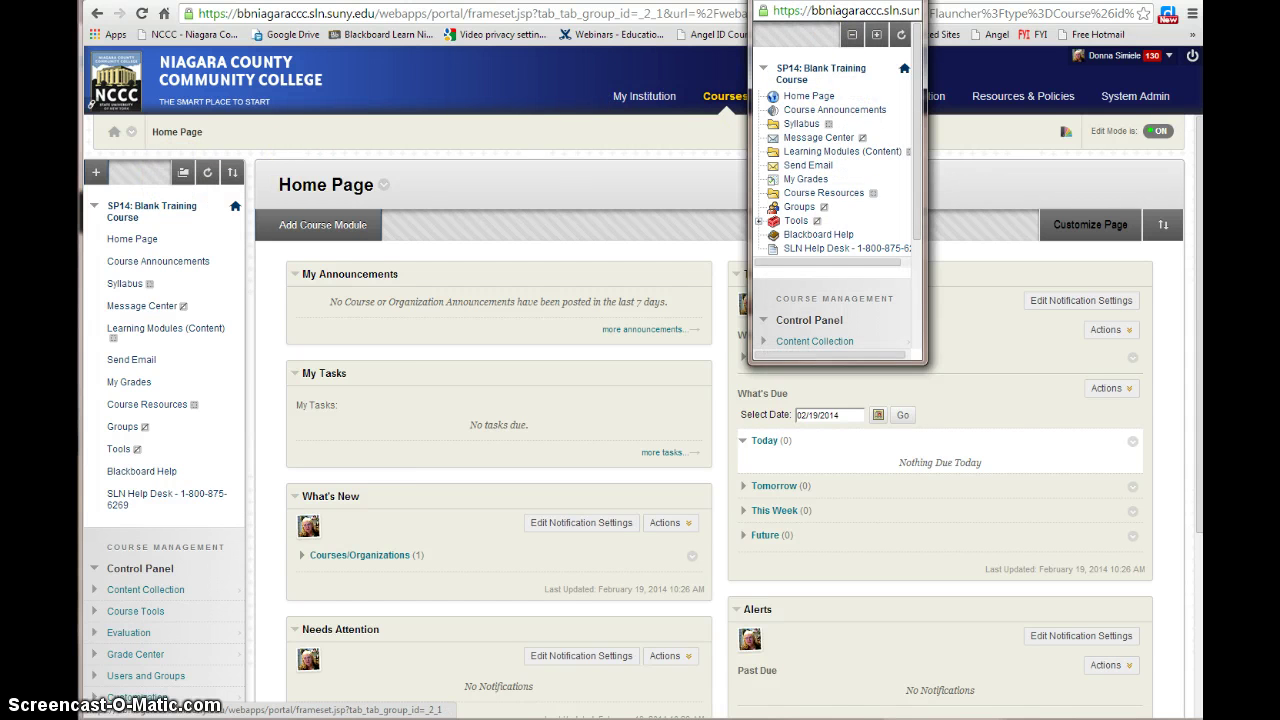
pyautogui.moveTo(828, 1); pyautogui.dragTo(189, 192)
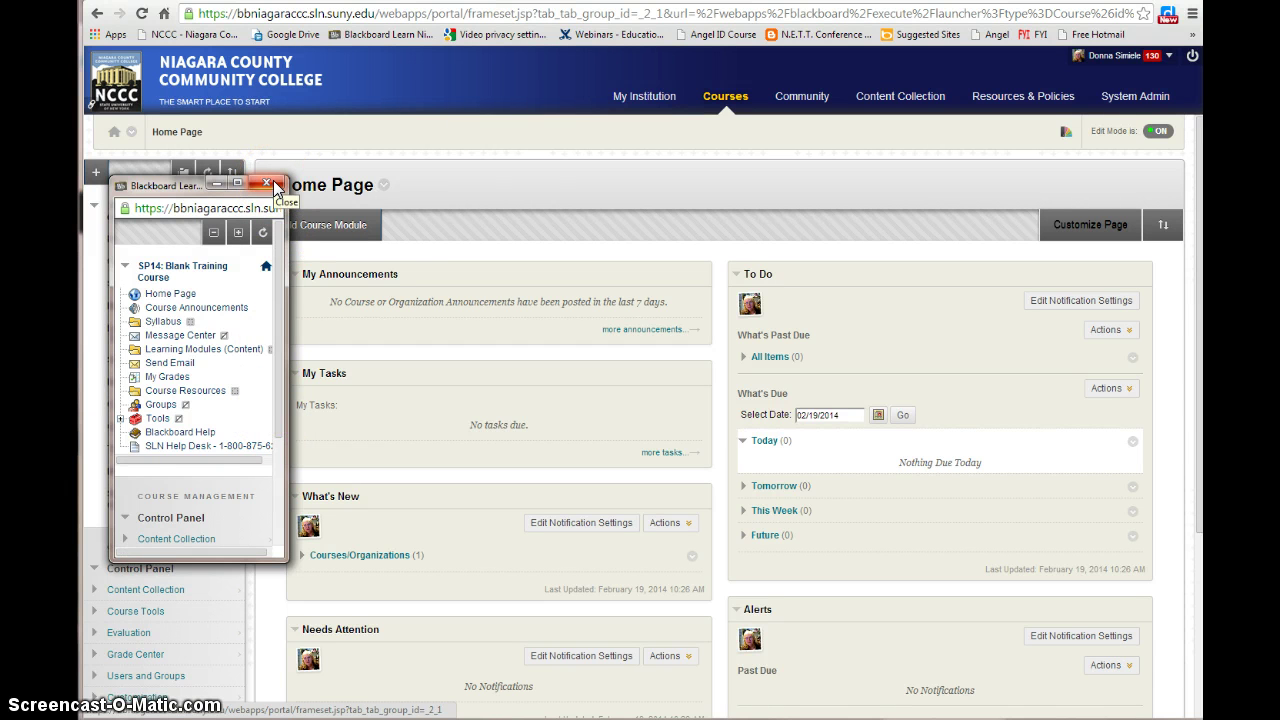
pyautogui.click(275, 187)
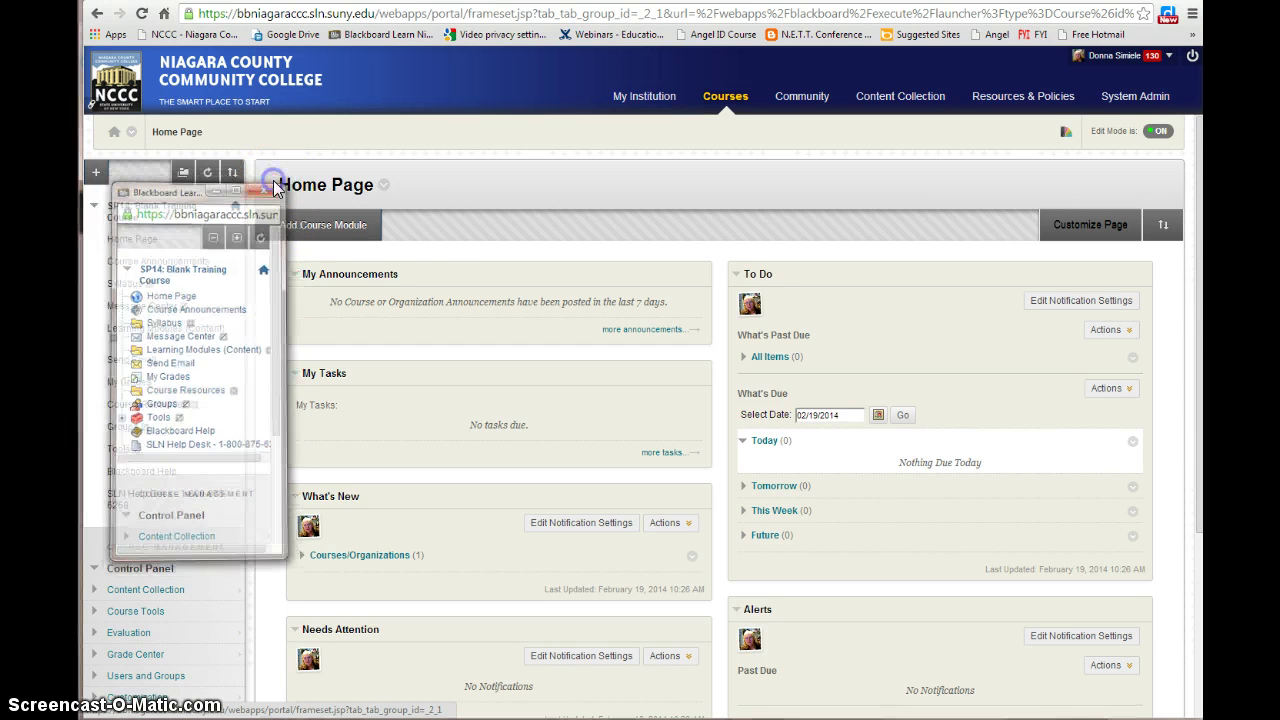
pyautogui.click(208, 176)
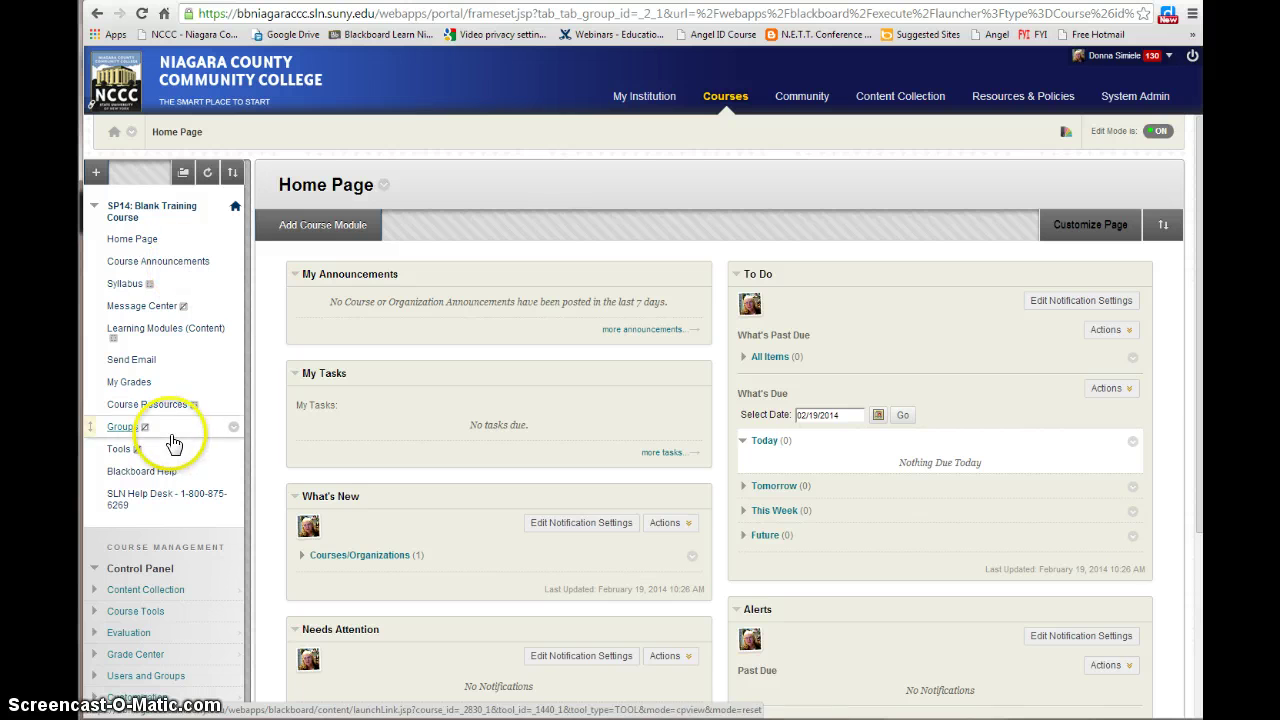
pyautogui.click(231, 177)
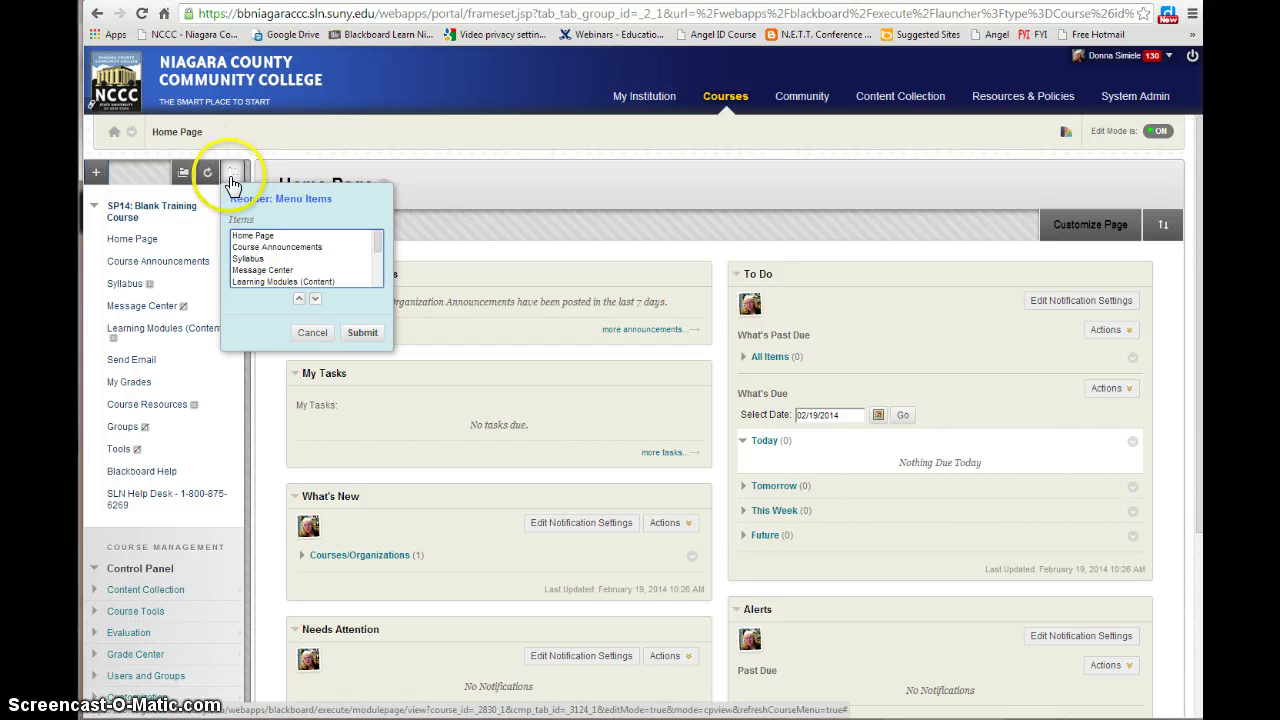
pyautogui.click(262, 270)
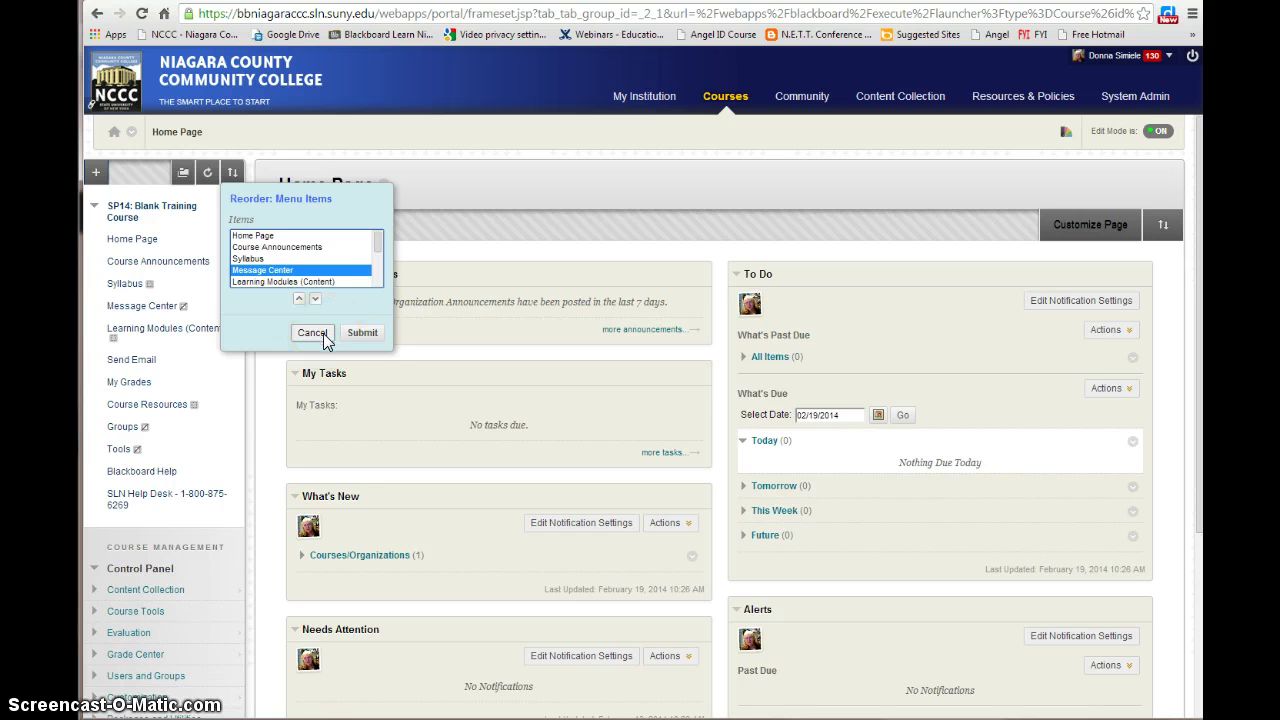
pyautogui.click(324, 334)
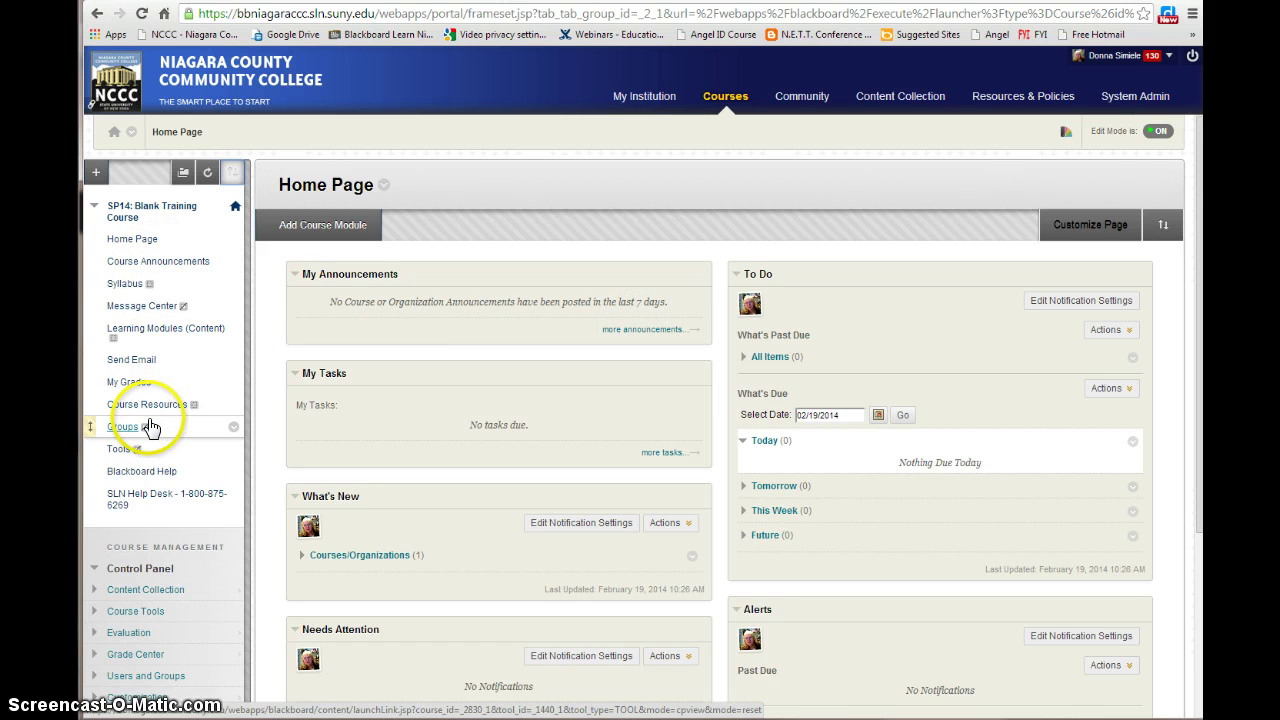
pyautogui.click(1160, 134)
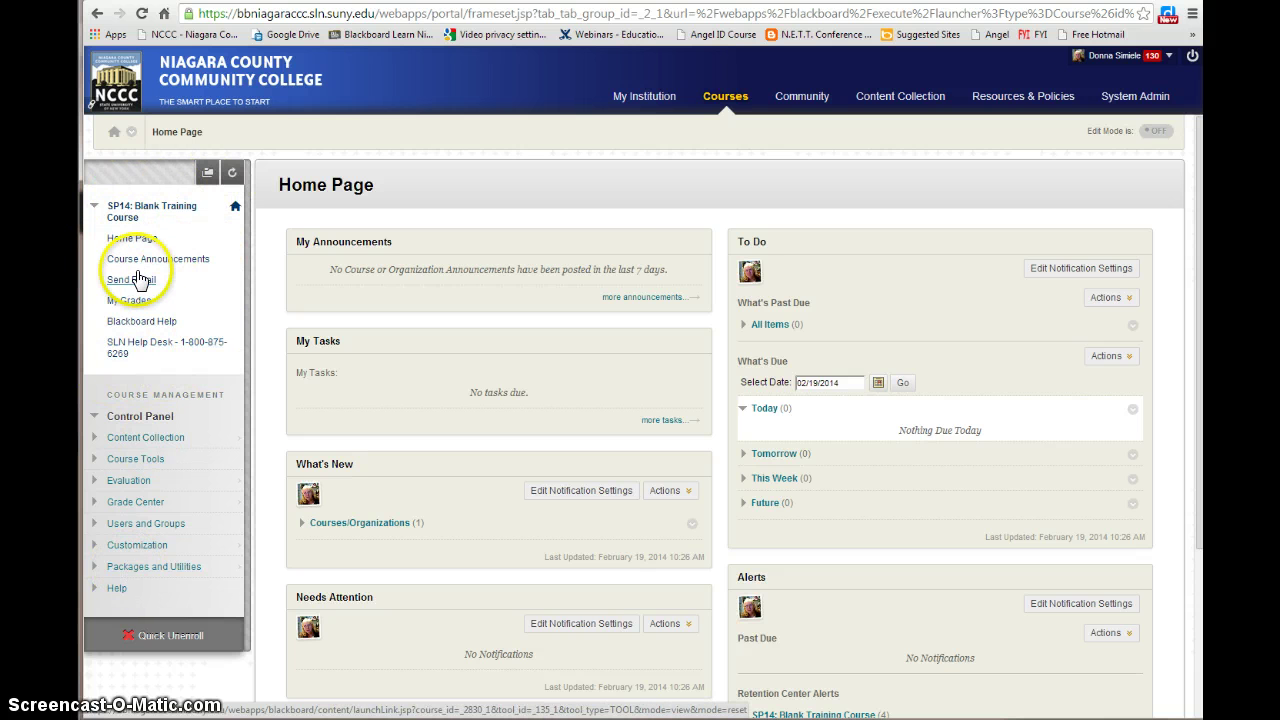
pyautogui.click(1151, 136)
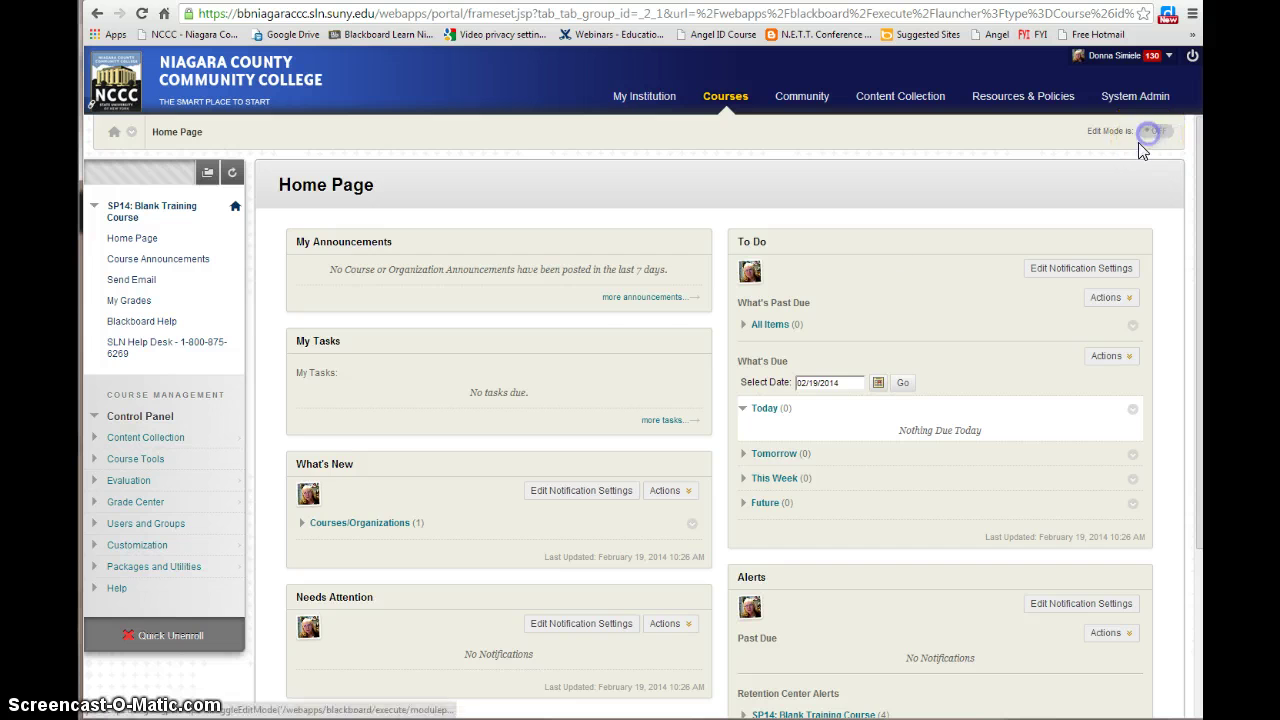